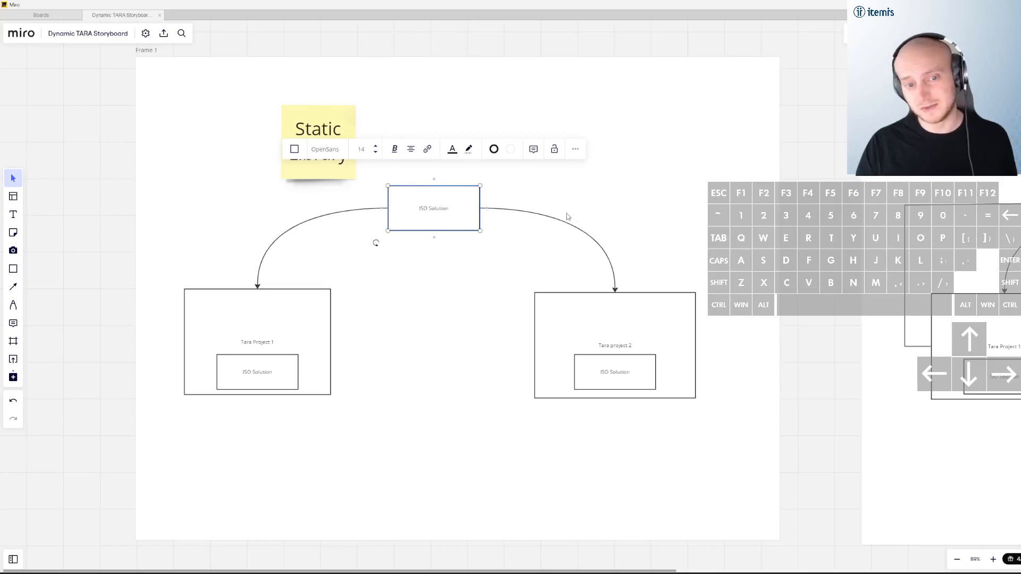
- Examine the Static Library diagram, comparing the central ISO Solution with its copies inside Tara Project 1 and Tara project 2
{"action": "left_click", "coordinate": [98, 304]}
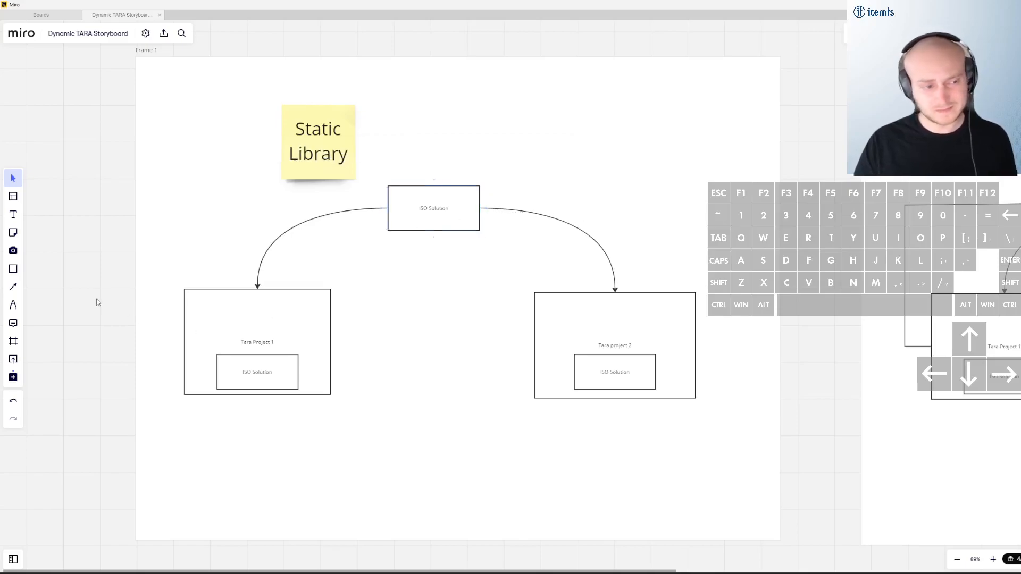
{"action": "left_click", "coordinate": [417, 210]}
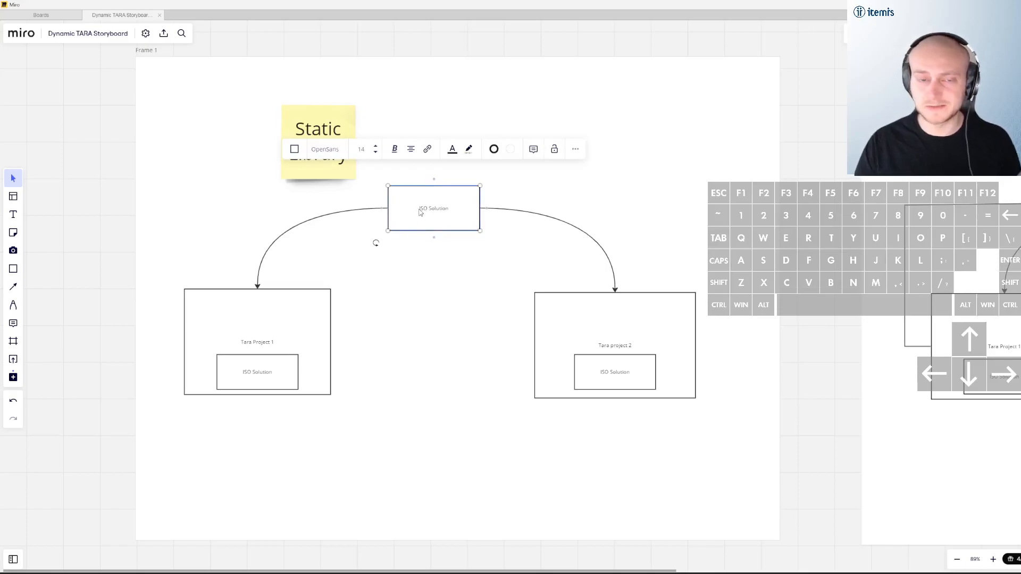
{"action": "left_click", "coordinate": [644, 377]}
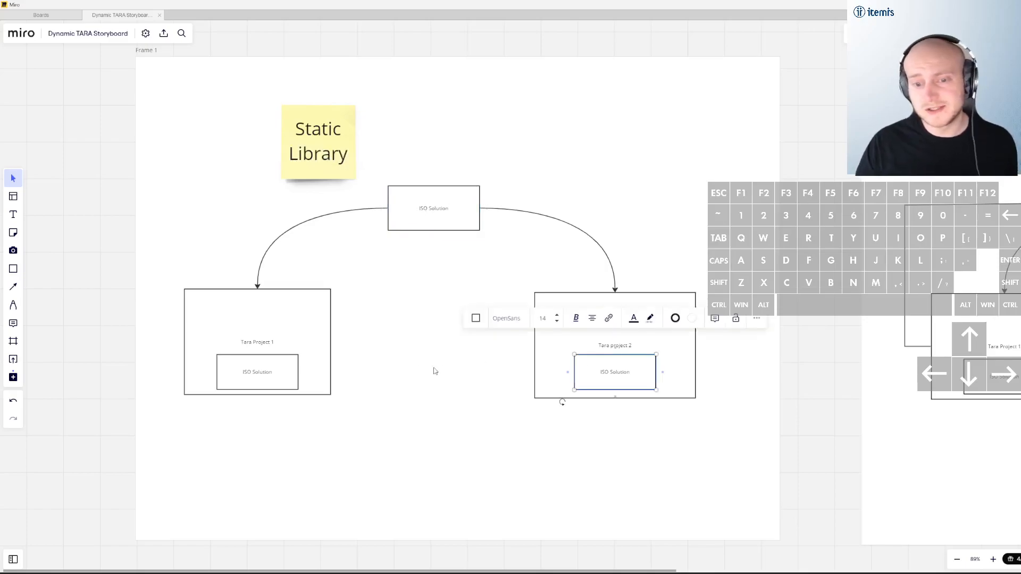
{"action": "left_click", "coordinate": [259, 371]}
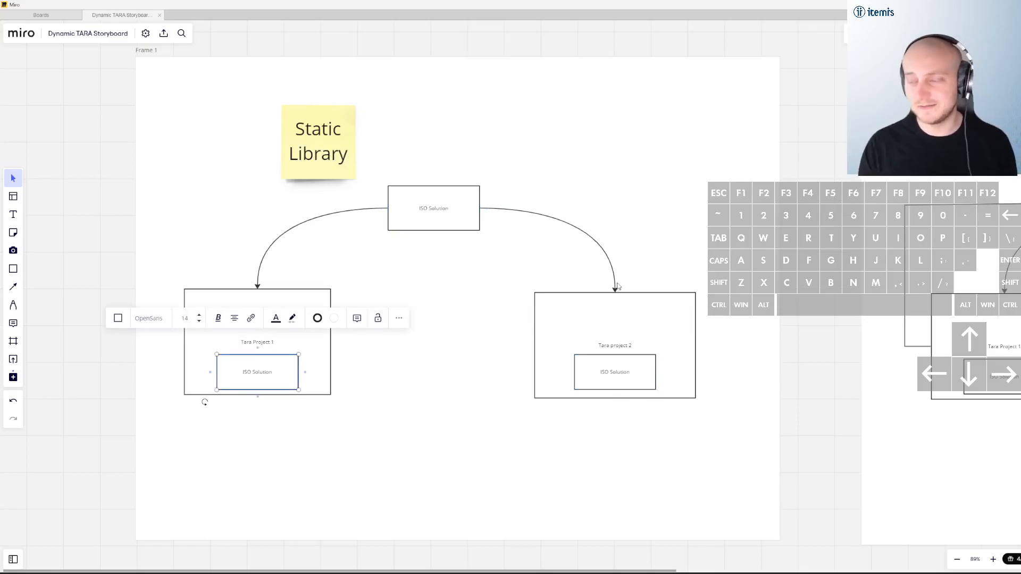
{"action": "left_click", "coordinate": [420, 222]}
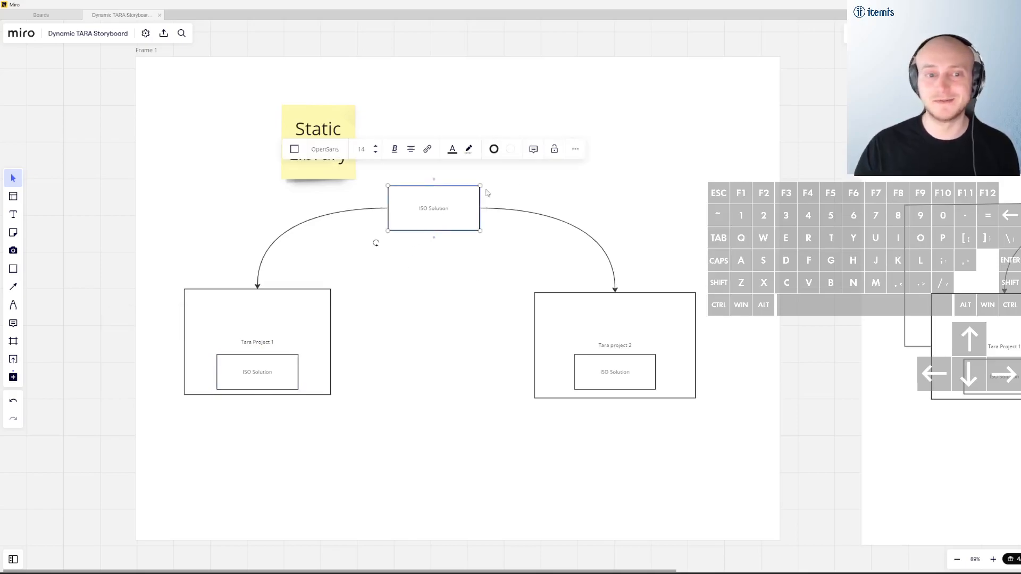
{"action": "left_click", "coordinate": [623, 383]}
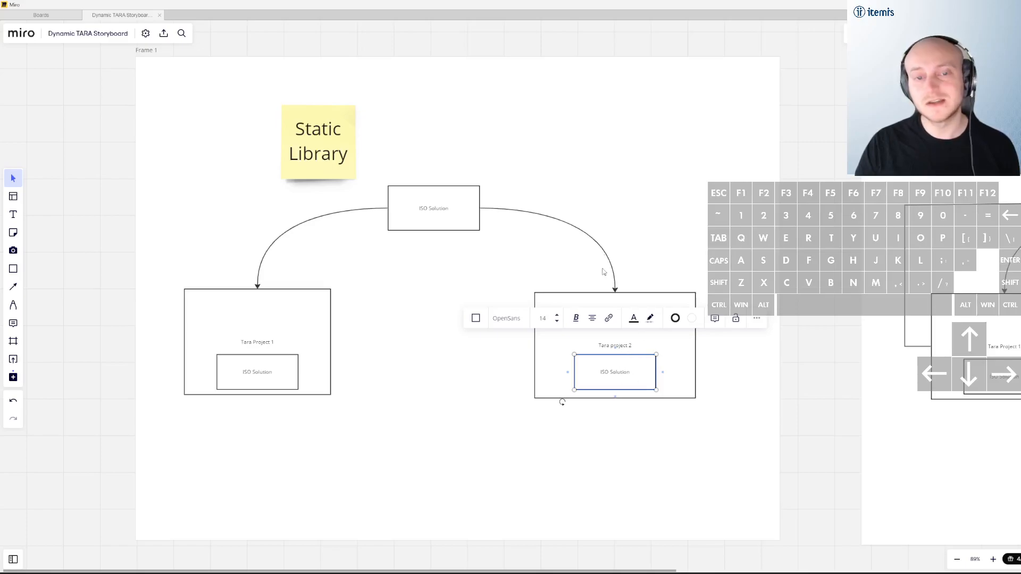
{"action": "left_click", "coordinate": [431, 213]}
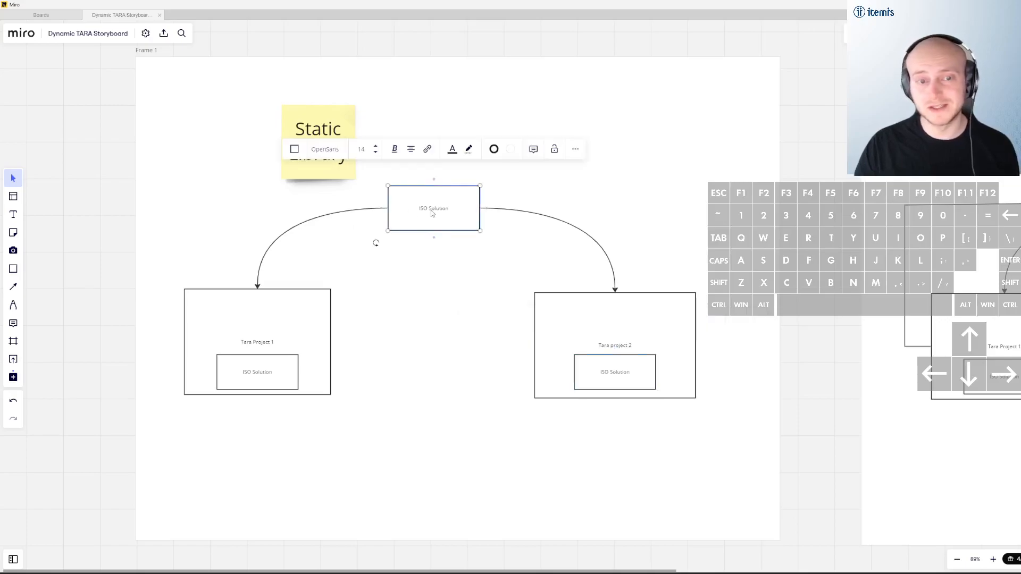
{"action": "left_click", "coordinate": [270, 378]}
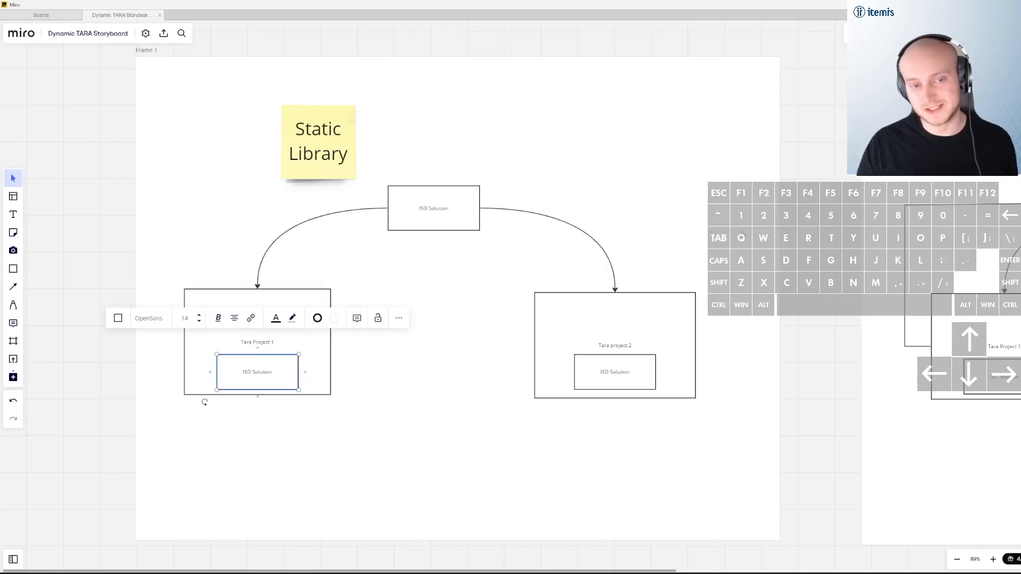
- Examine the Dynamic Library diagram in Frame 2, tracing the links between the central ISO Solution and both Tara projects
{"action": "left_click_drag", "start_coordinate": [805, 259], "coordinate": [161, 270]}
{"action": "left_click_drag", "start_coordinate": [567, 292], "coordinate": [524, 273]}
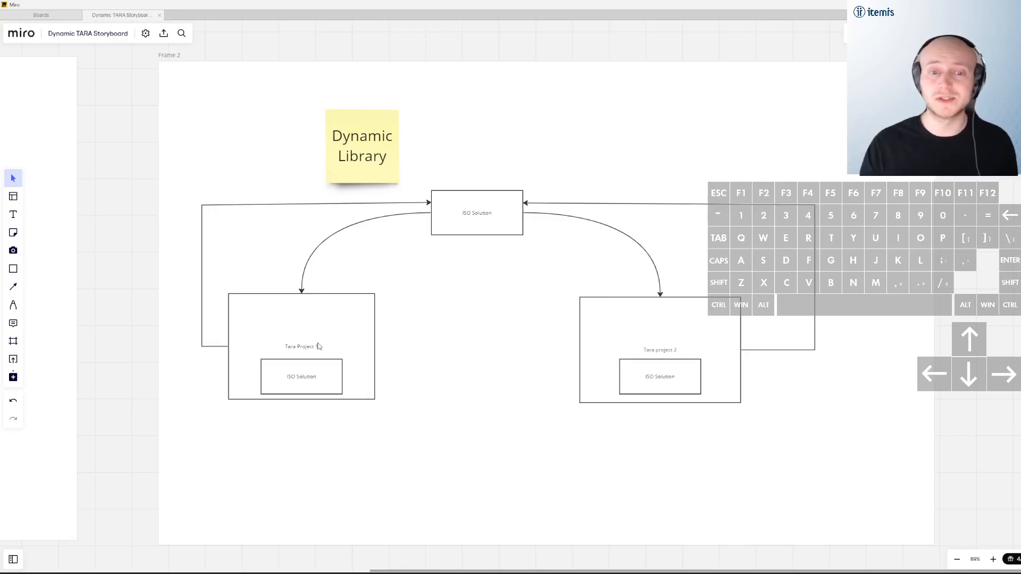
{"action": "left_click", "coordinate": [631, 388]}
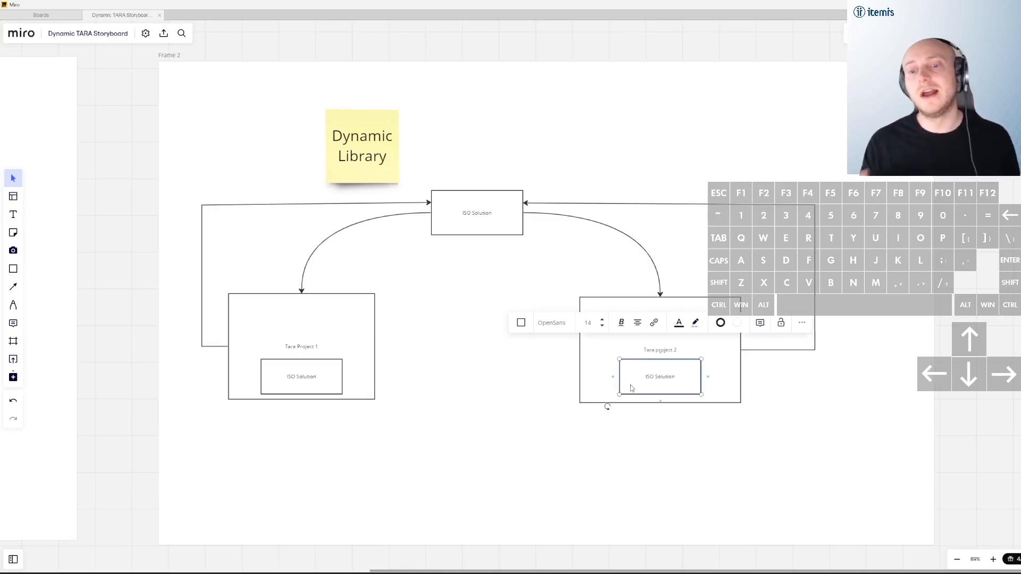
{"action": "left_click", "coordinate": [902, 292]}
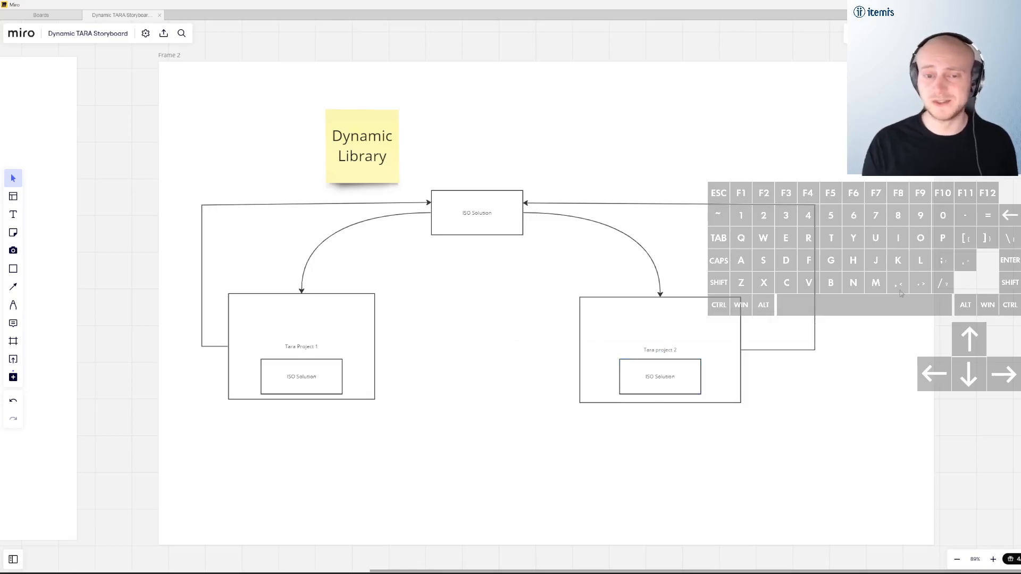
{"action": "left_click", "coordinate": [503, 217]}
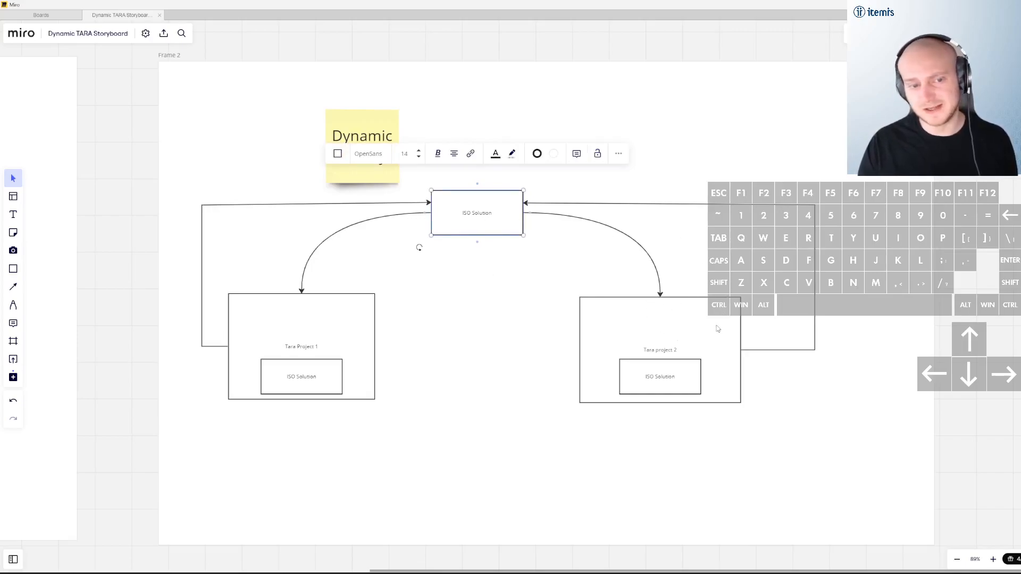
{"action": "left_click", "coordinate": [658, 381]}
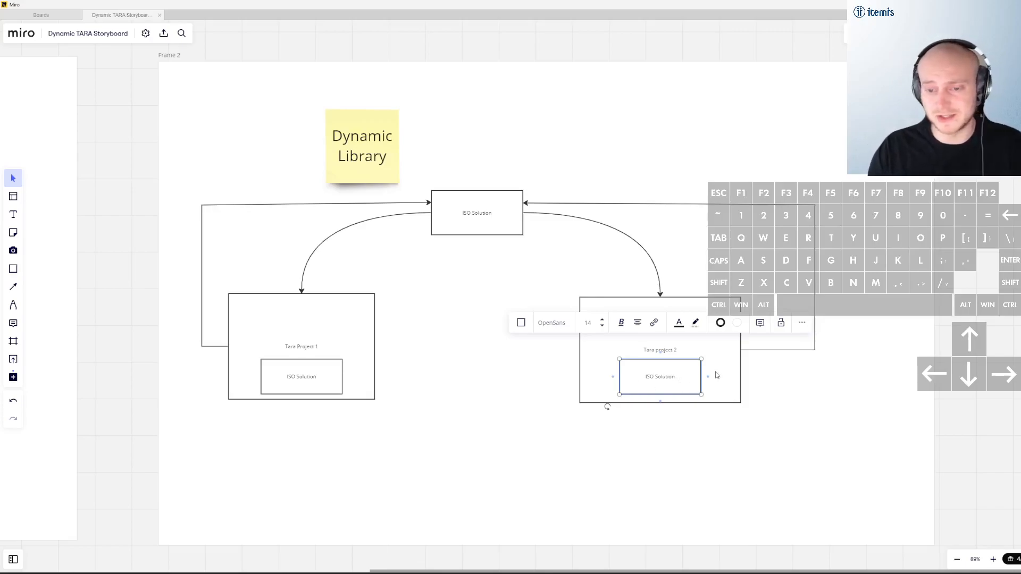
{"action": "left_click", "coordinate": [479, 218]}
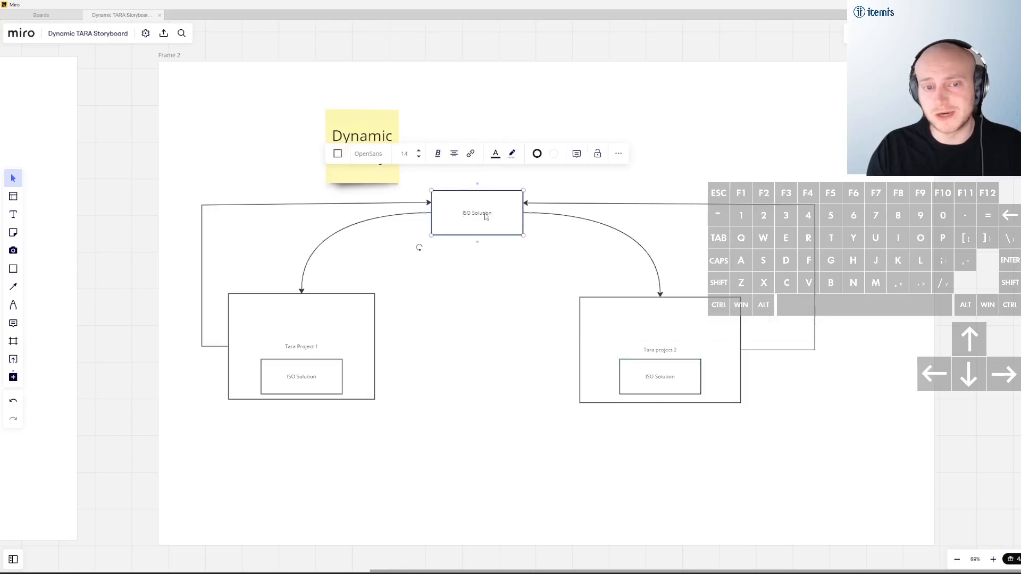
{"action": "left_click", "coordinate": [294, 385]}
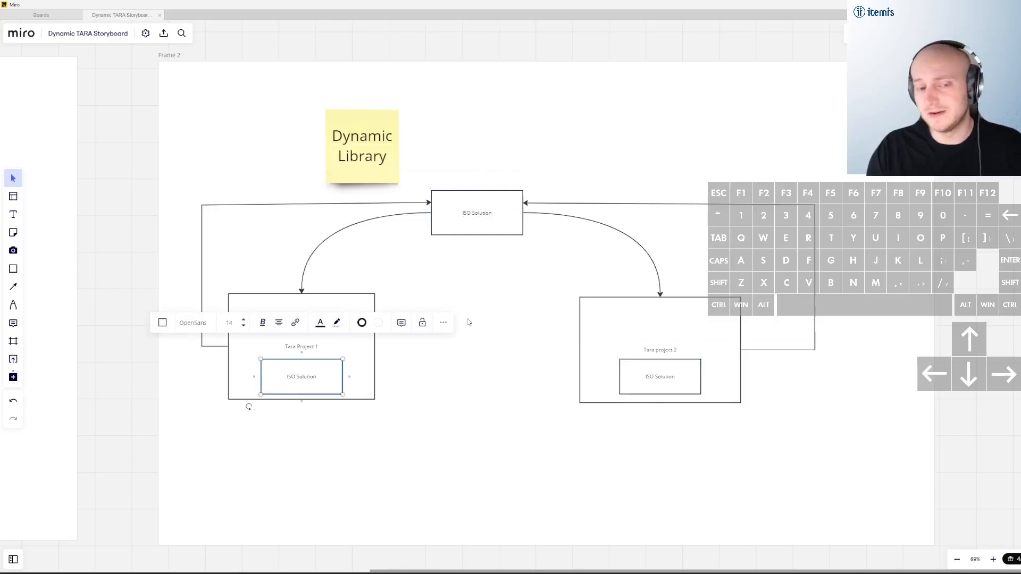
{"action": "left_click", "coordinate": [659, 381]}
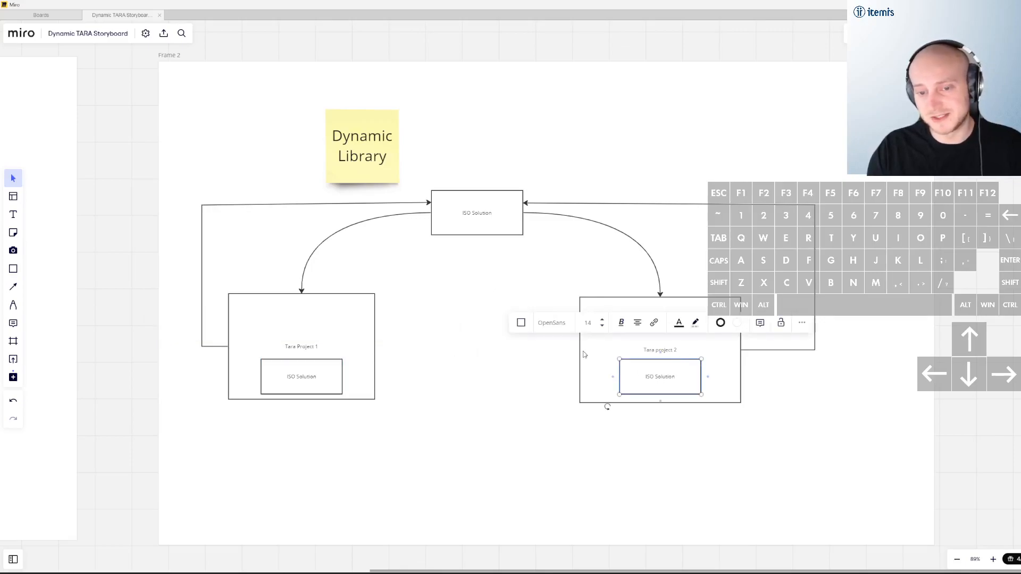
{"action": "left_click", "coordinate": [290, 384]}
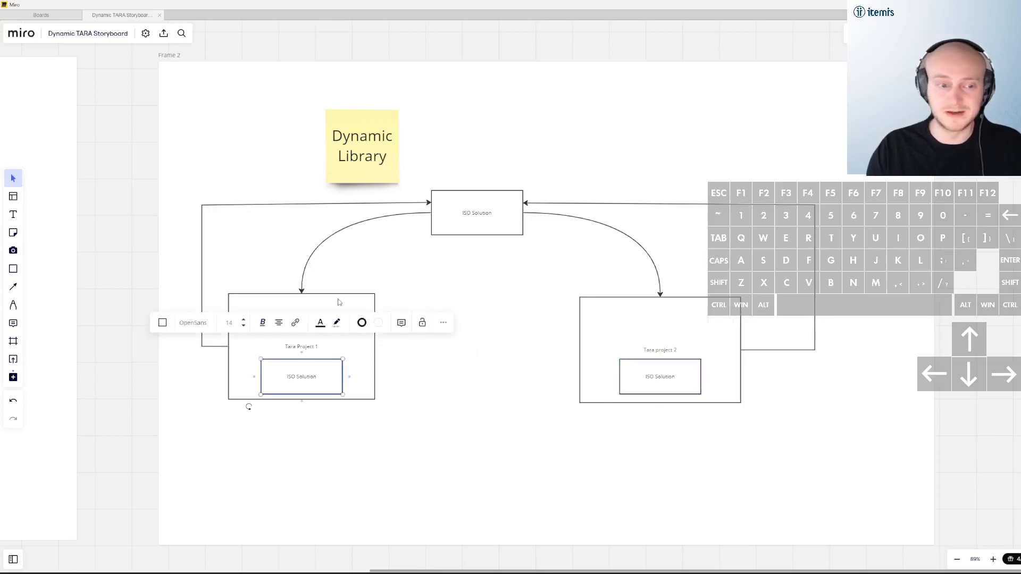
{"action": "left_click", "coordinate": [481, 216]}
{"action": "left_click", "coordinate": [688, 377]}
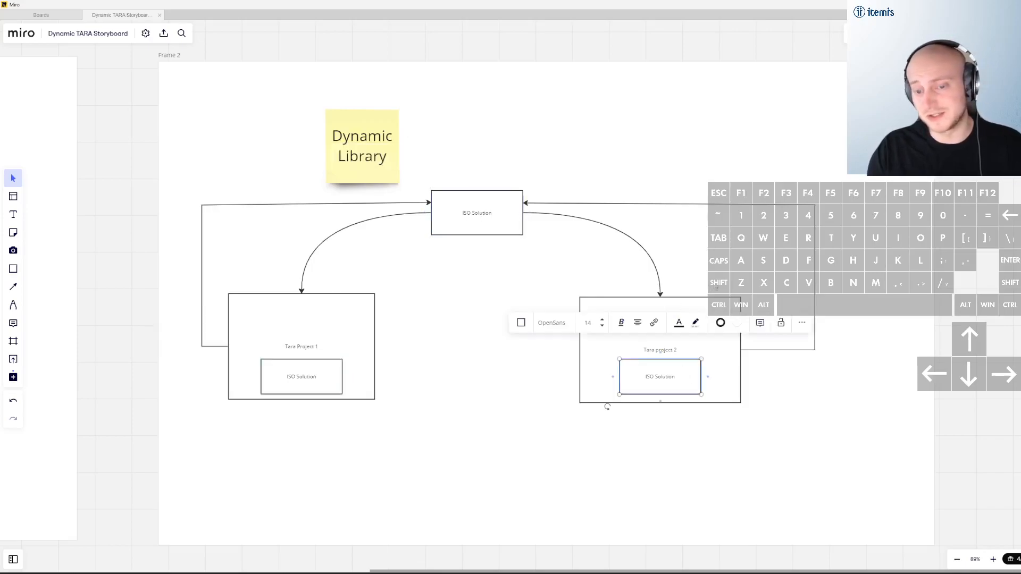
{"action": "left_click", "coordinate": [493, 222]}
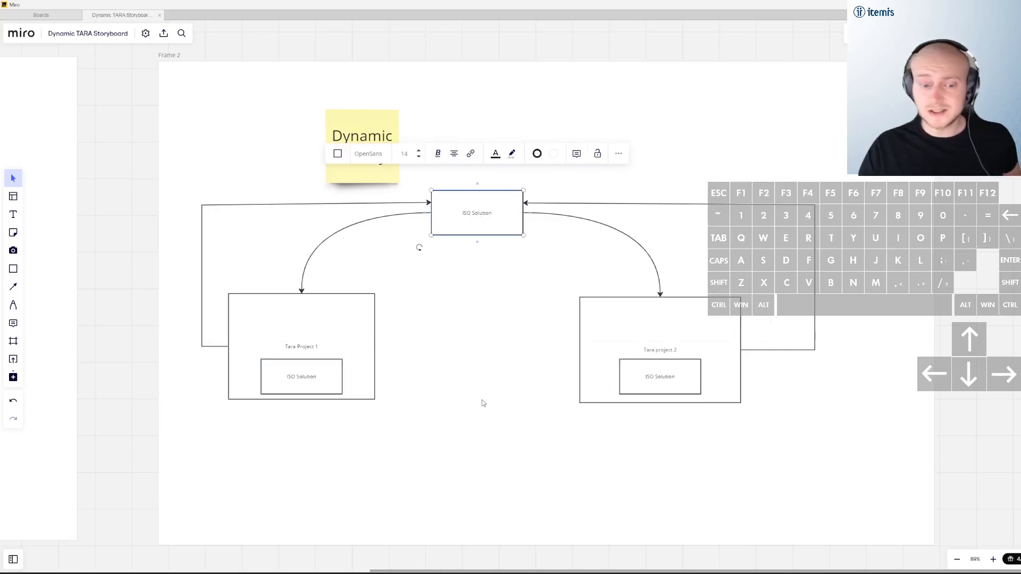
- Switch to the ISOSolution project in itemis SECURE and close the open Impact Model
{"action": "mouse_move", "coordinate": [394, 573]}
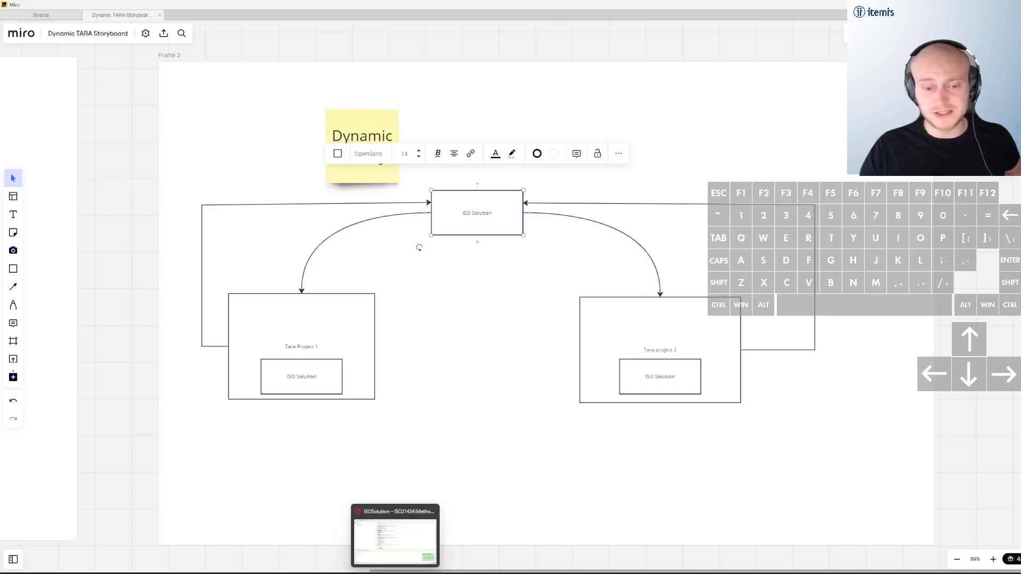
{"action": "left_click", "coordinate": [394, 538]}
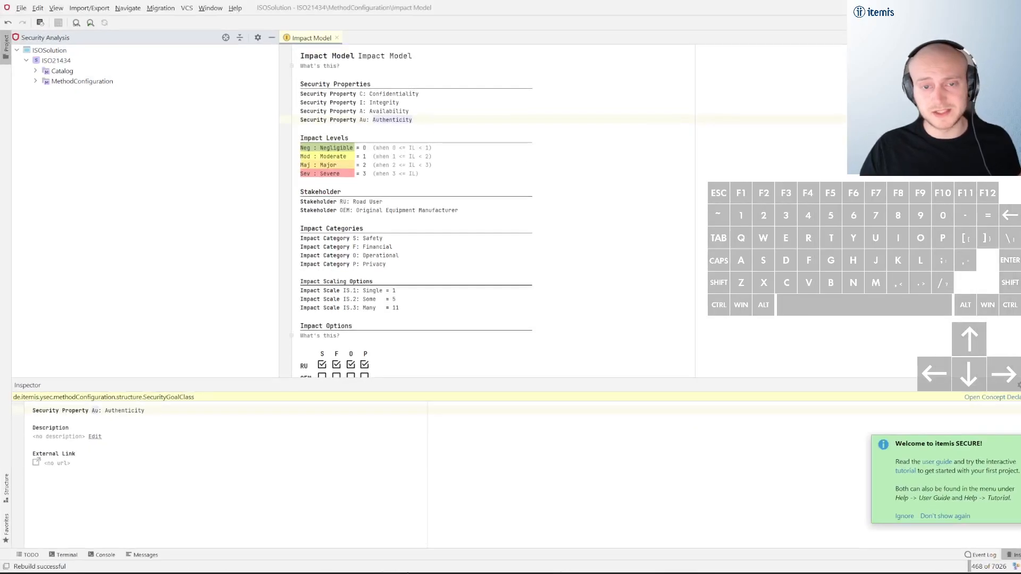
{"action": "left_click", "coordinate": [336, 38]}
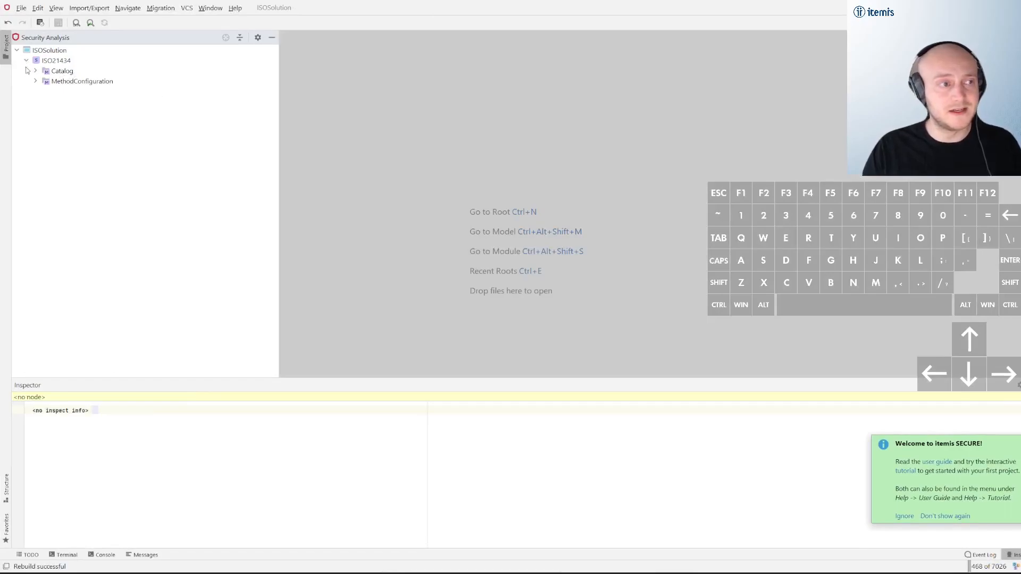
- Expand MethodConfiguration and Catalog in the project tree and open the Impact Model for editing
{"action": "left_click", "coordinate": [36, 81]}
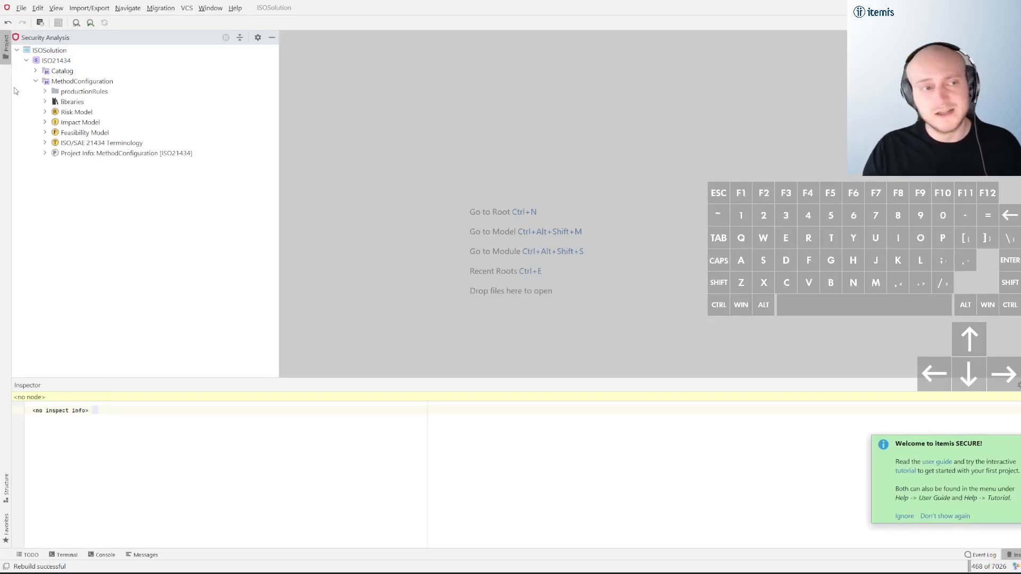
{"action": "left_click", "coordinate": [35, 71]}
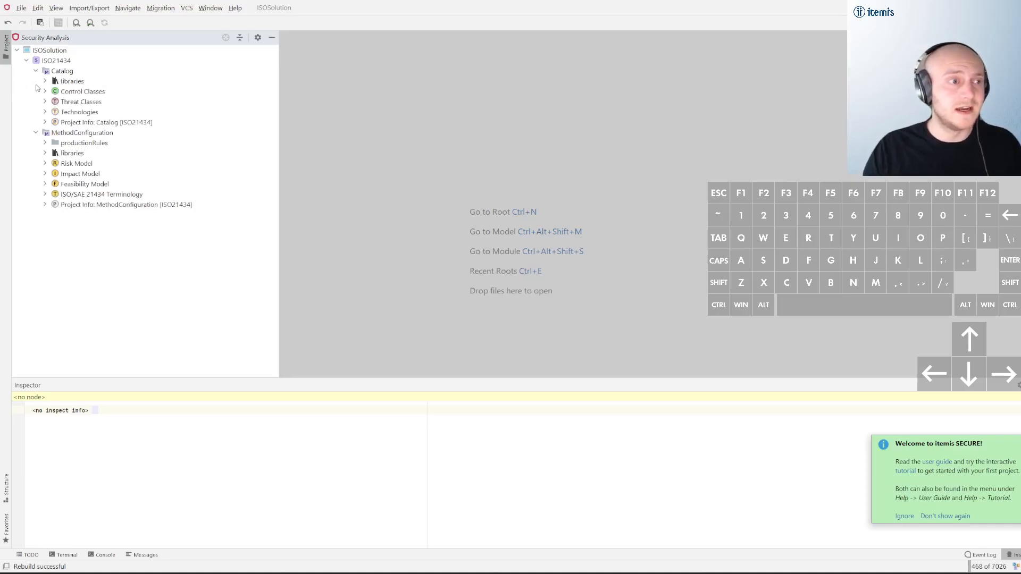
{"action": "left_click", "coordinate": [46, 175]}
{"action": "left_click", "coordinate": [45, 174]}
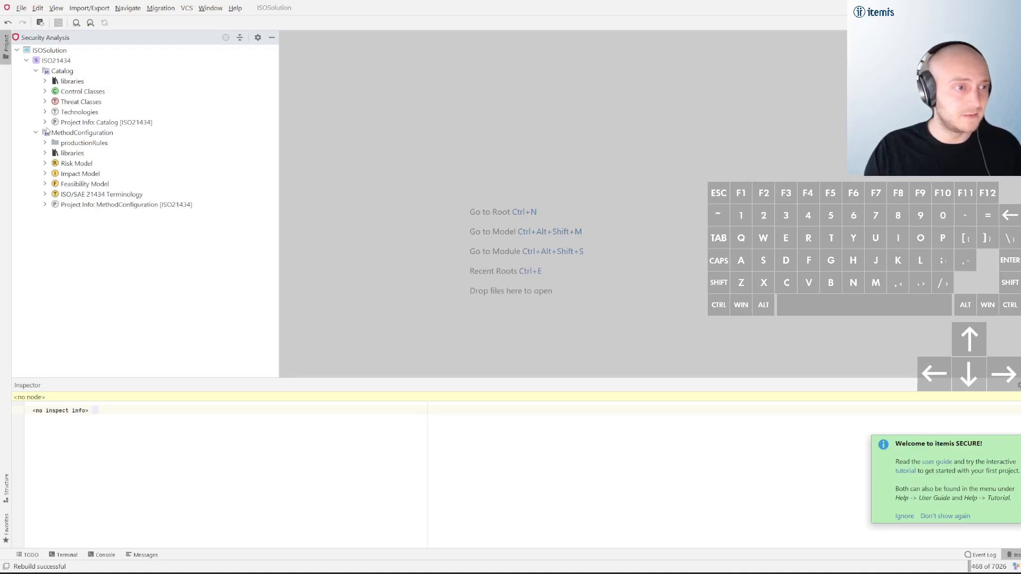
{"action": "left_click", "coordinate": [46, 174]}
{"action": "double_click", "coordinate": [78, 175]}
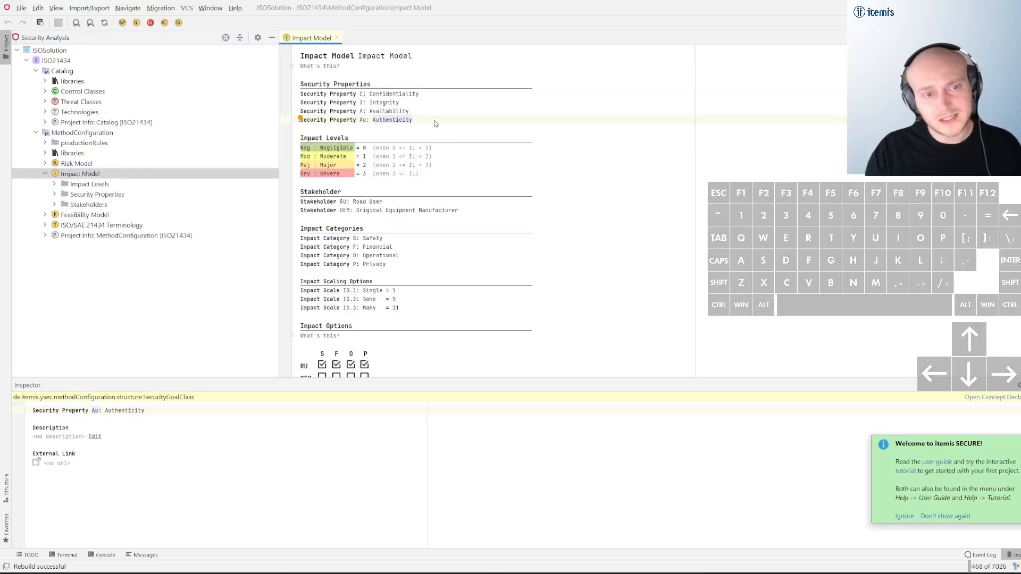
- Add a security property R titled "Repudiation" below Authenticity in the Impact Model
{"action": "key", "text": "Return"}
{"action": "type", "text": "R:"}
{"action": "key", "text": "Right"}
{"action": "type", "text": "Repudiation"}
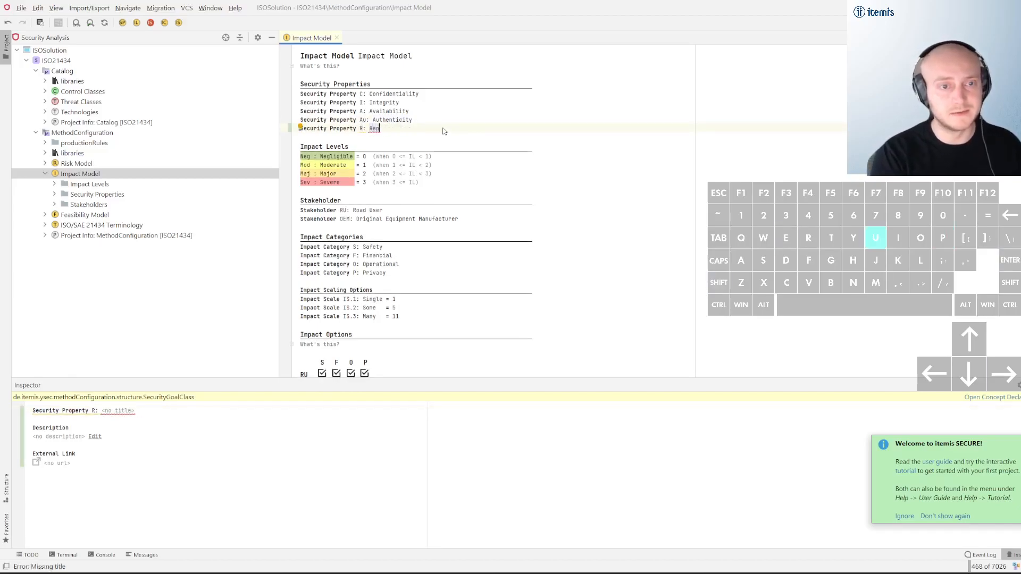
- Change the identifier of the Repudiation security property to "Re"
{"action": "key", "text": "Left"}
{"action": "key", "text": "Left"}
{"action": "key", "text": "Left"}
{"action": "key", "text": "Left"}
{"action": "key", "text": "Left"}
{"action": "key", "text": "Left"}
{"action": "key", "text": "Left"}
{"action": "key", "text": "Left"}
{"action": "key", "text": "Left"}
{"action": "key", "text": "Left"}
{"action": "key", "text": "Left"}
{"action": "key", "text": "Right"}
{"action": "type", "text": "e"}
{"action": "left_click", "coordinate": [446, 130]}
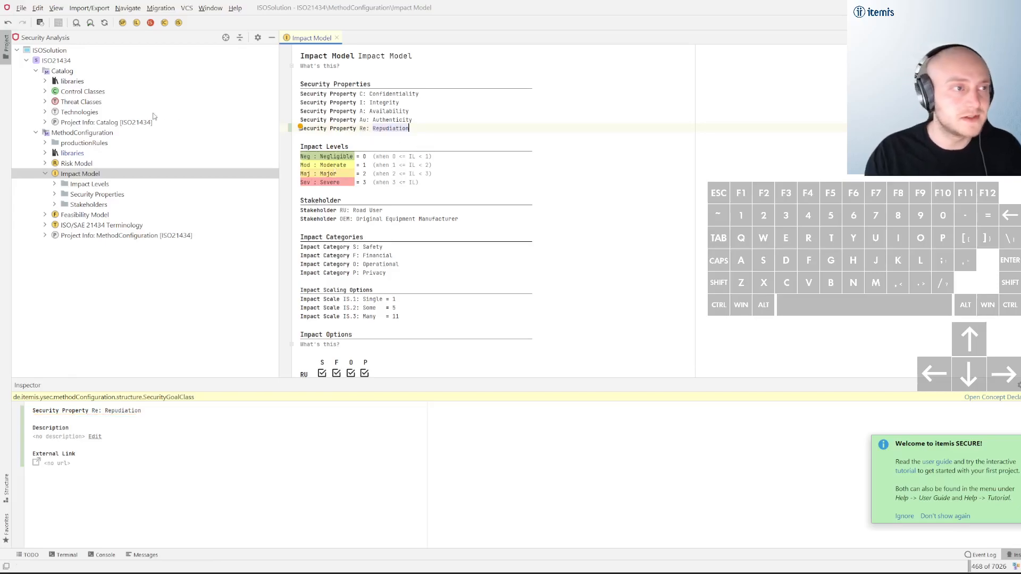
- Force-save all changes made in the ISOSolution project
{"action": "left_click", "coordinate": [21, 8]}
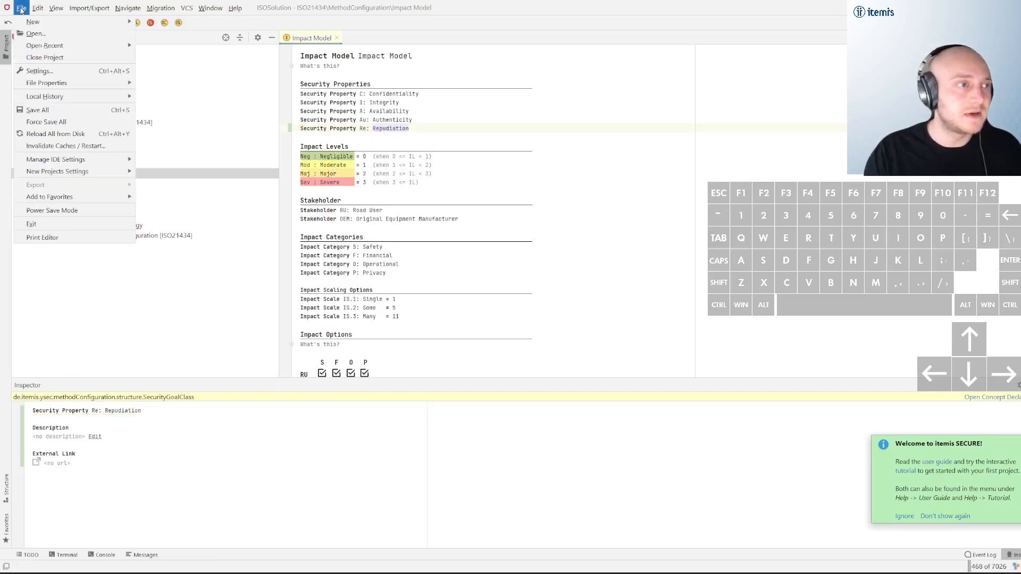
{"action": "left_click", "coordinate": [65, 123]}
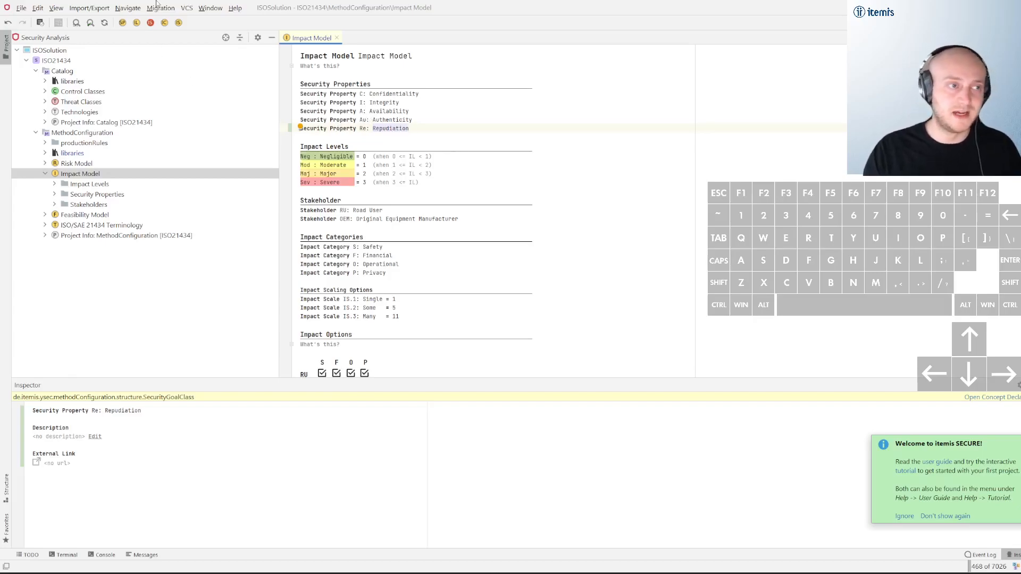
- Start a new Security Analysis project and set its location to a new folder DynamicExample1 inside Dynamic Tara Repository
{"action": "left_click", "coordinate": [22, 9]}
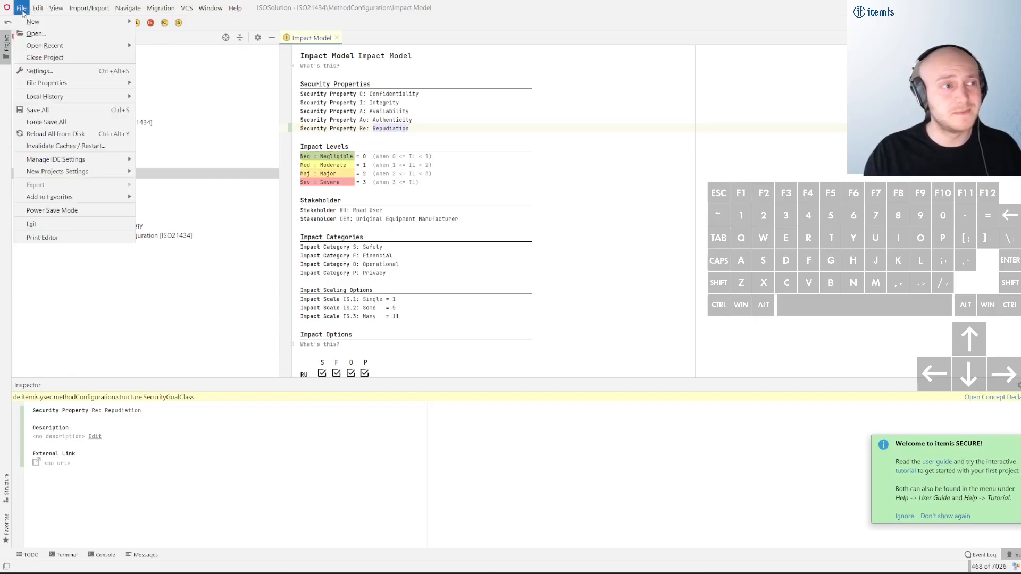
{"action": "mouse_move", "coordinate": [85, 25]}
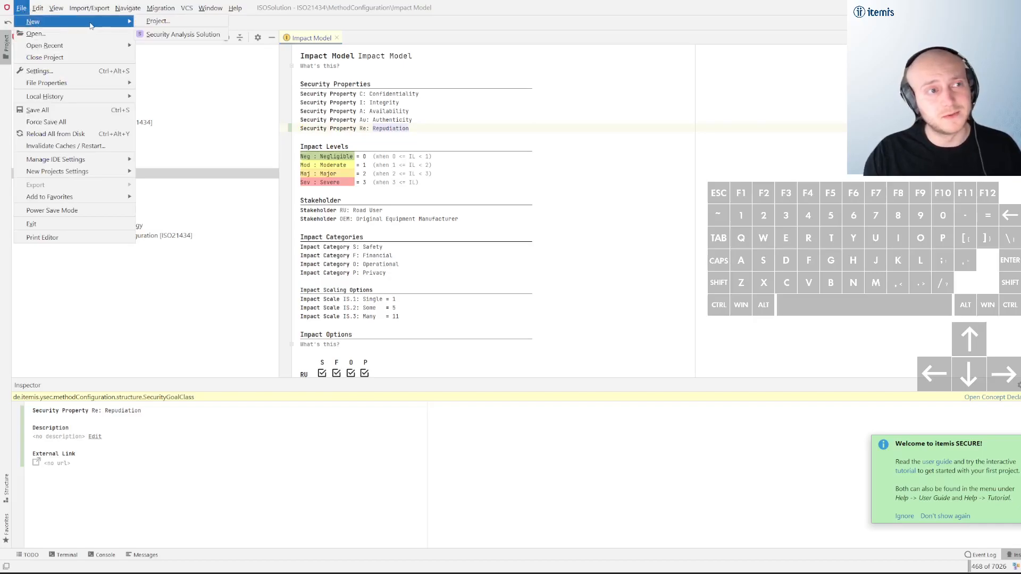
{"action": "left_click", "coordinate": [158, 20]}
{"action": "left_click", "coordinate": [630, 227]}
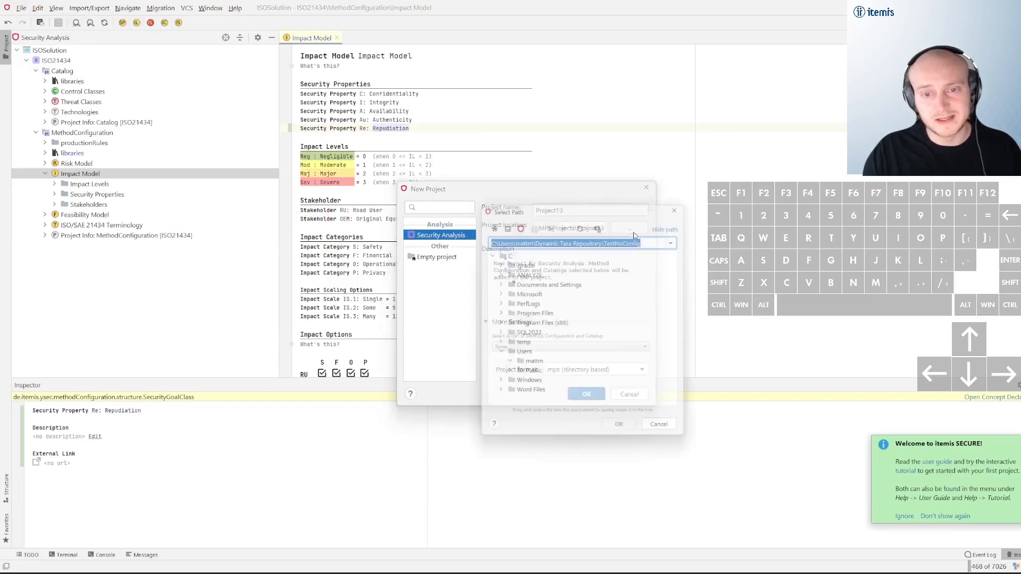
{"action": "left_click", "coordinate": [550, 305]}
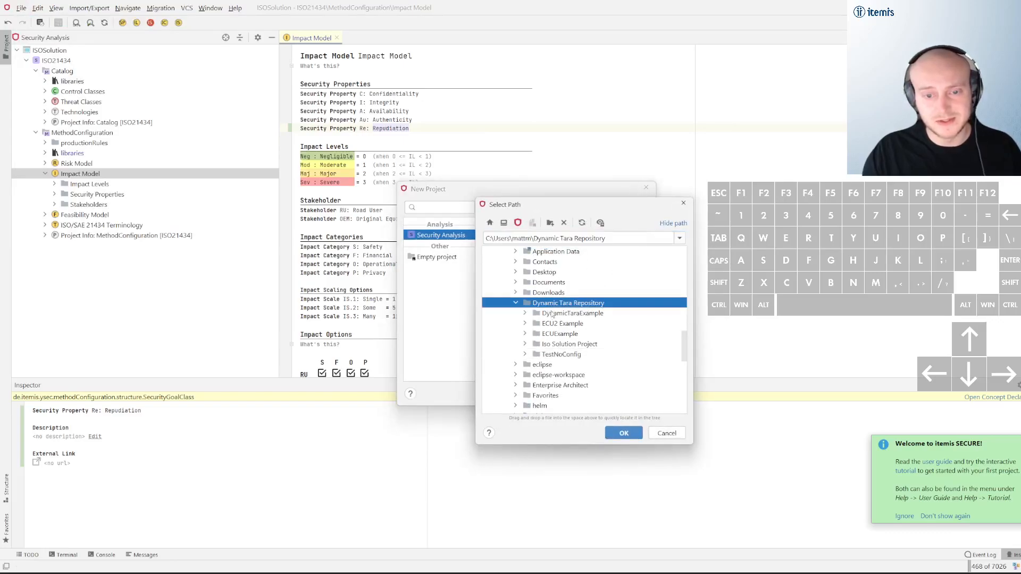
{"action": "right_click", "coordinate": [573, 303]}
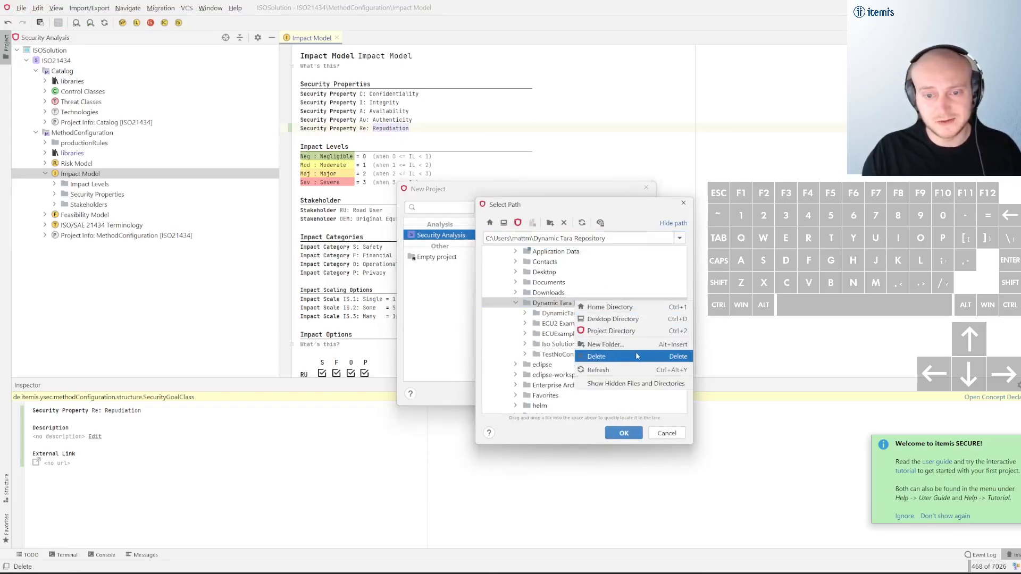
{"action": "left_click", "coordinate": [635, 344]}
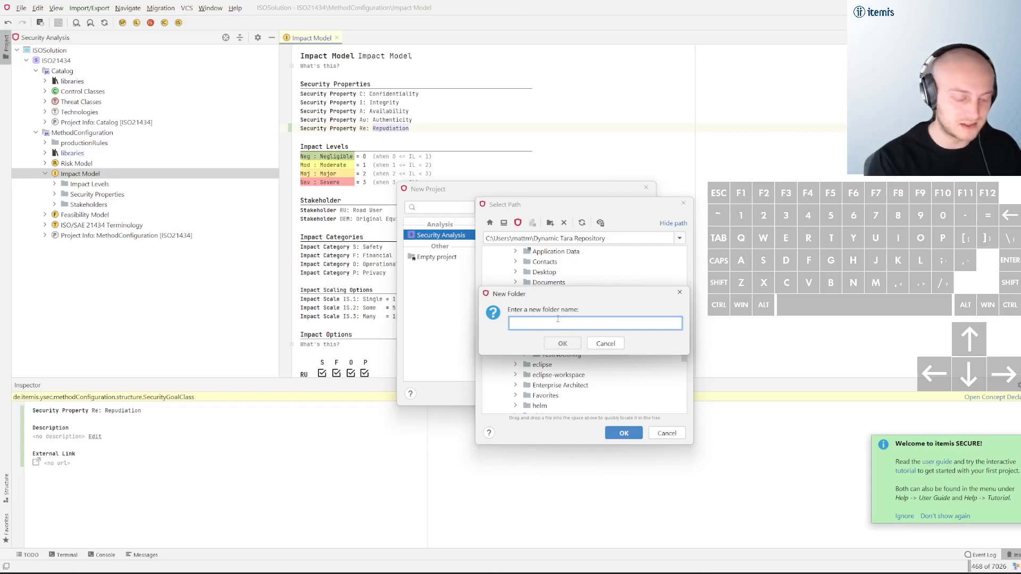
{"action": "type", "text": "Dynam"}
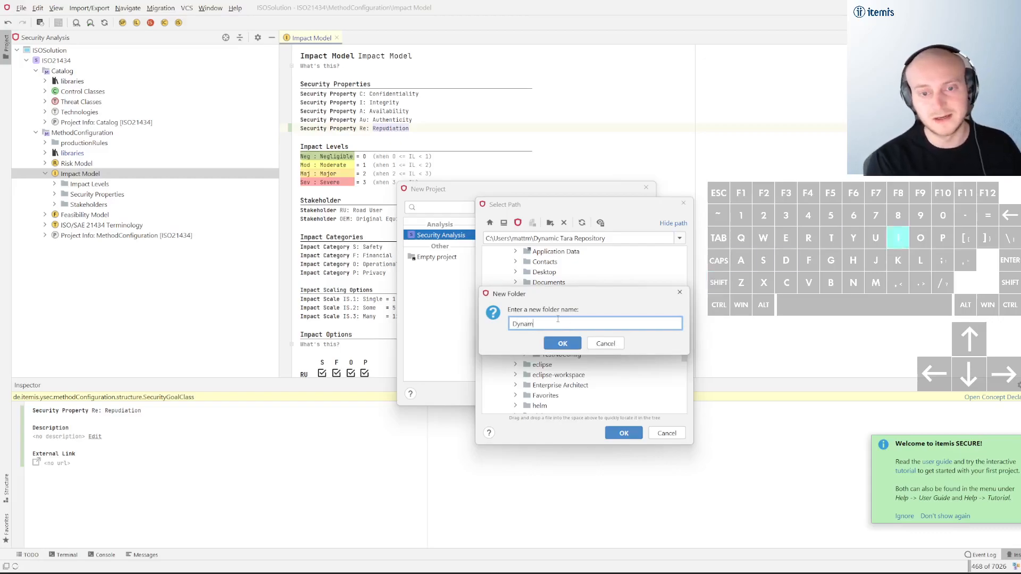
{"action": "type", "text": "icExample1"}
{"action": "key", "text": "Return"}
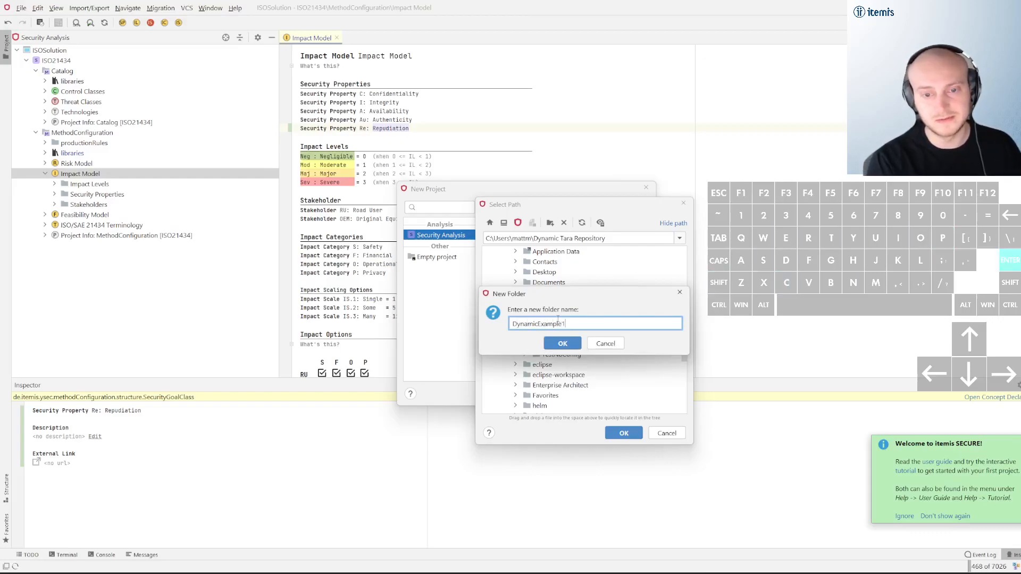
{"action": "left_click", "coordinate": [623, 433]}
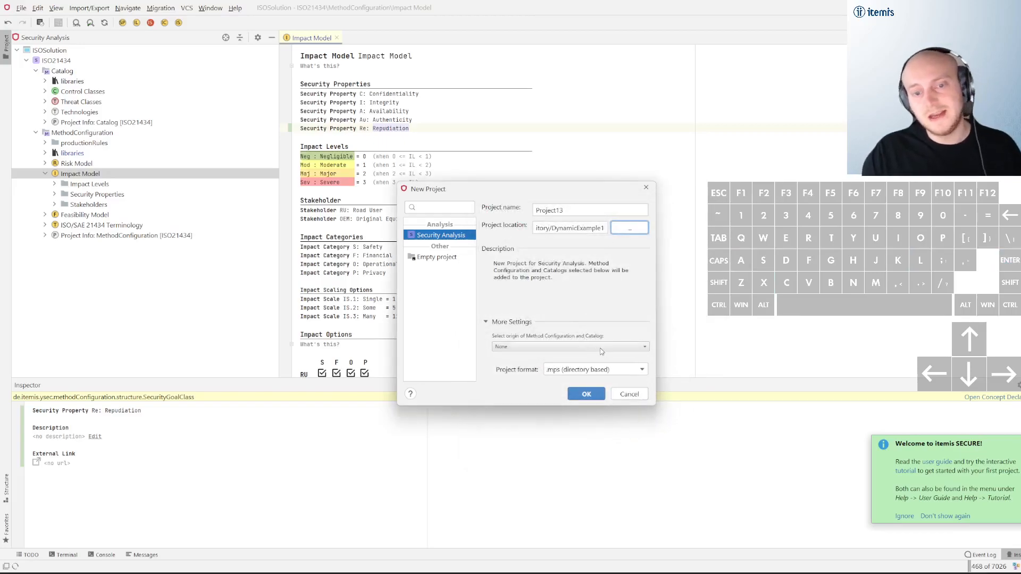
- Name the new project DynamicExample1
{"action": "left_click_drag", "start_coordinate": [580, 211], "coordinate": [475, 210]}
{"action": "type", "text": "DynamicE"}
{"action": "type", "text": "xample1"}
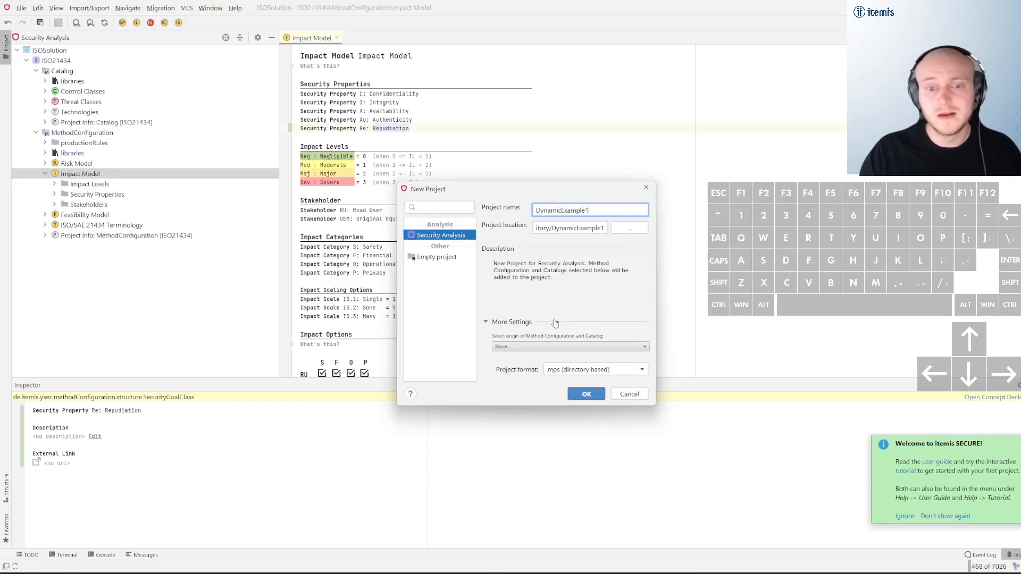
- Try Predefined Composition as the origin of the method configuration and catalog, and return the setting to None
{"action": "left_click", "coordinate": [504, 325]}
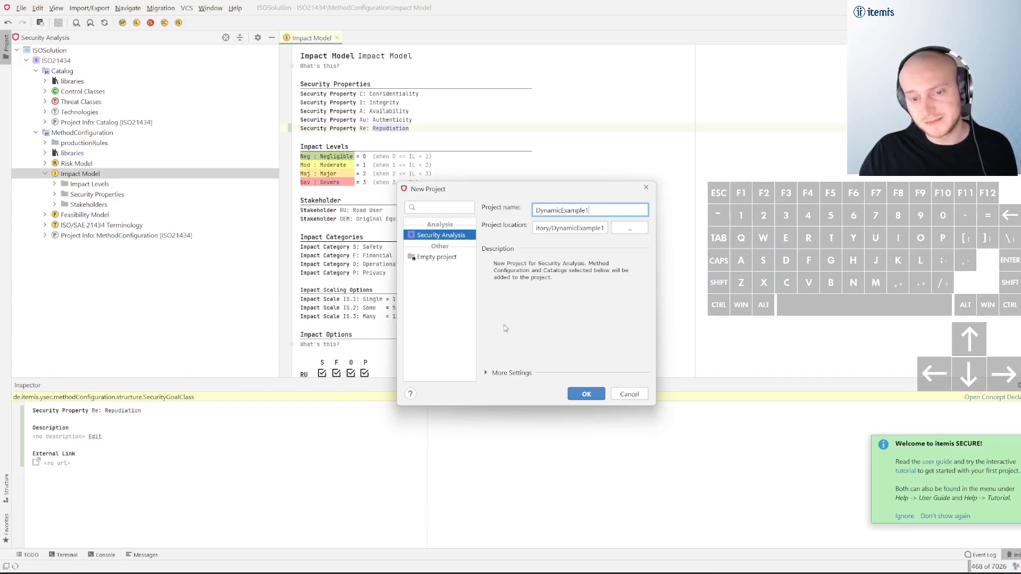
{"action": "left_click", "coordinate": [488, 378]}
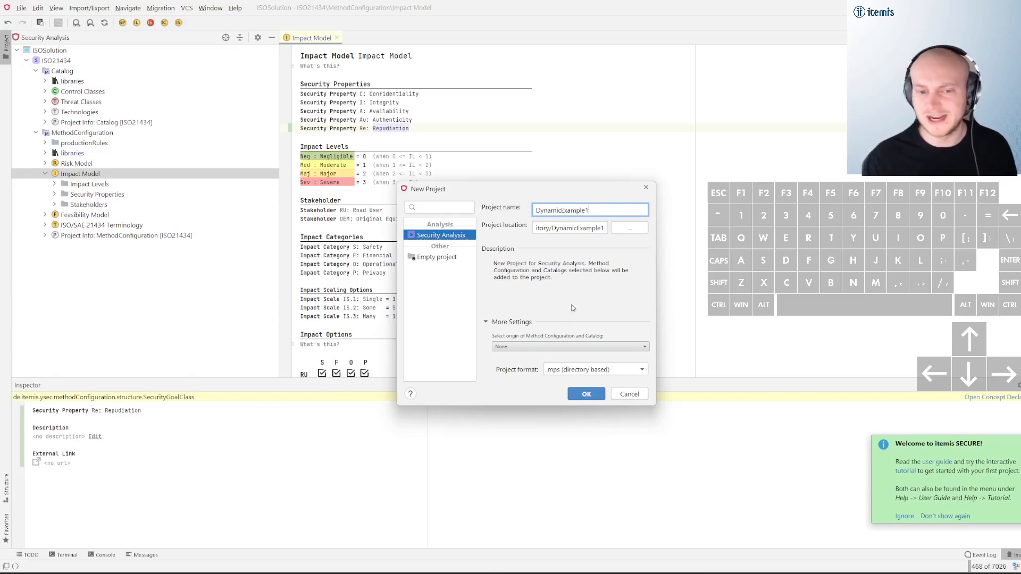
{"action": "left_click", "coordinate": [544, 344]}
{"action": "left_click", "coordinate": [554, 362]}
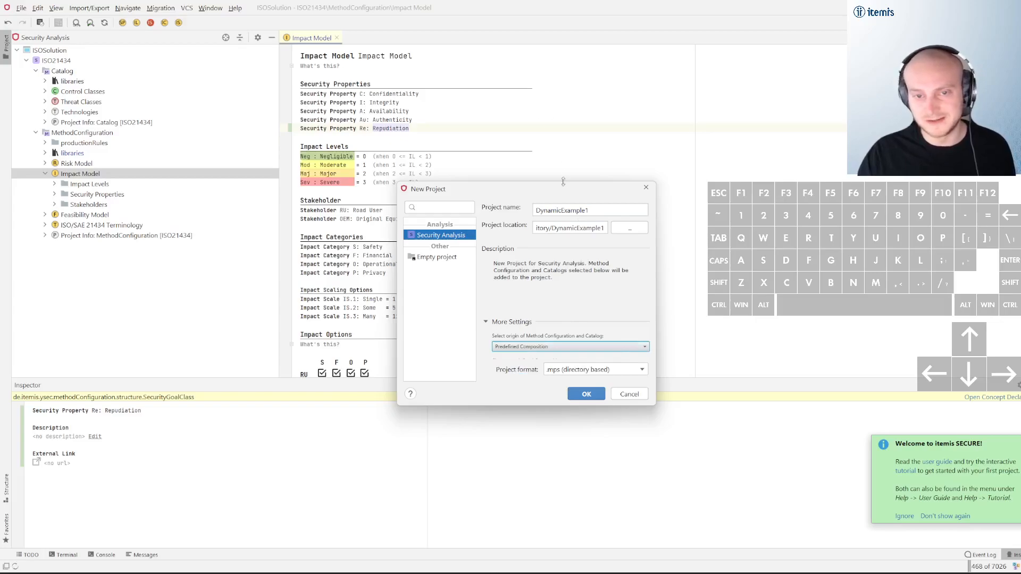
{"action": "left_click", "coordinate": [570, 350]}
{"action": "left_click", "coordinate": [554, 373]}
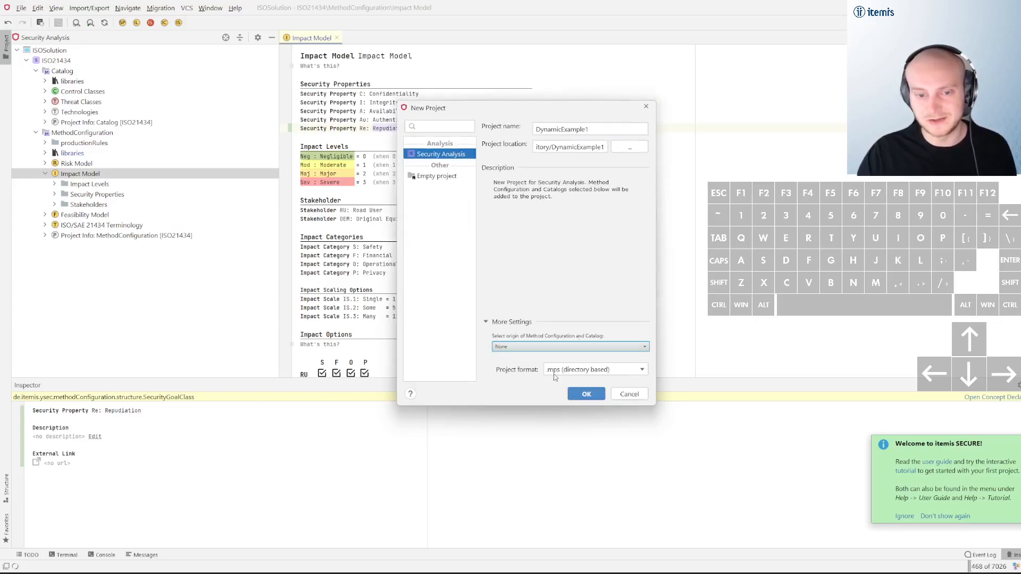
- Create the project without any method configuration or catalog and open it
{"action": "left_click", "coordinate": [584, 395]}
{"action": "left_click", "coordinate": [538, 305]}
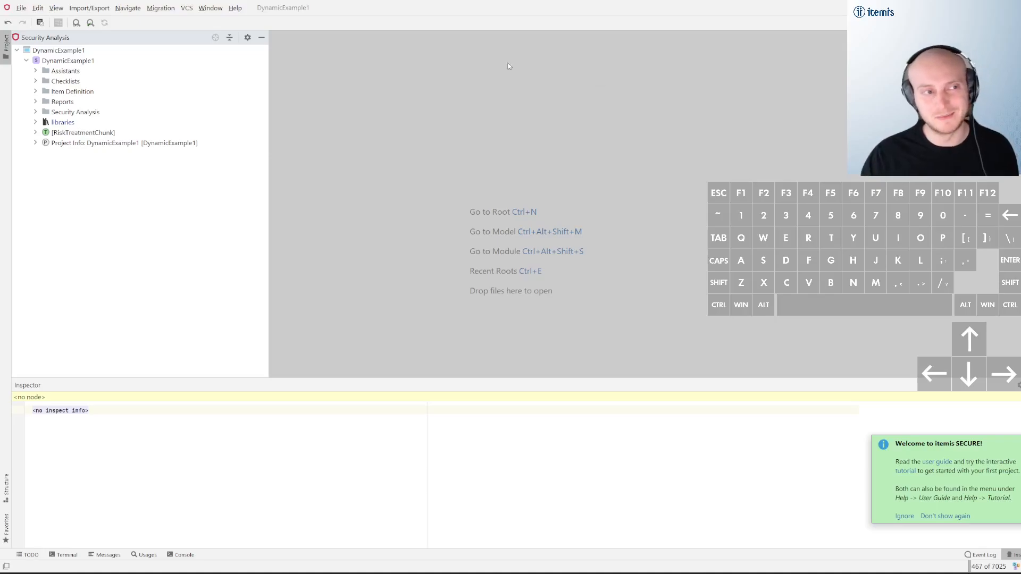
- Look into the Assistants and Checklists folders of the new DynamicExample1 project
{"action": "left_click", "coordinate": [35, 71]}
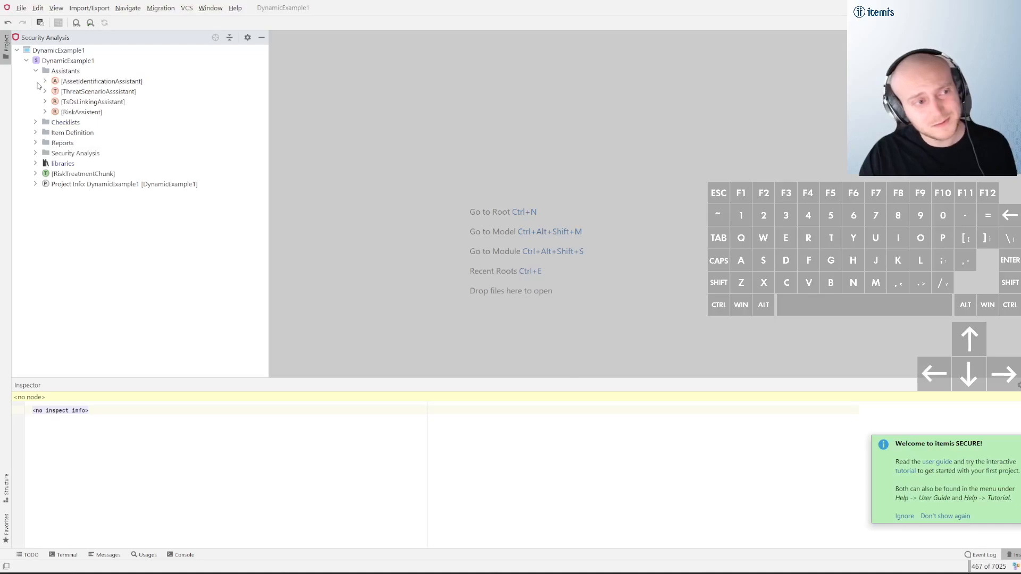
{"action": "left_click", "coordinate": [37, 72]}
{"action": "left_click", "coordinate": [35, 71]}
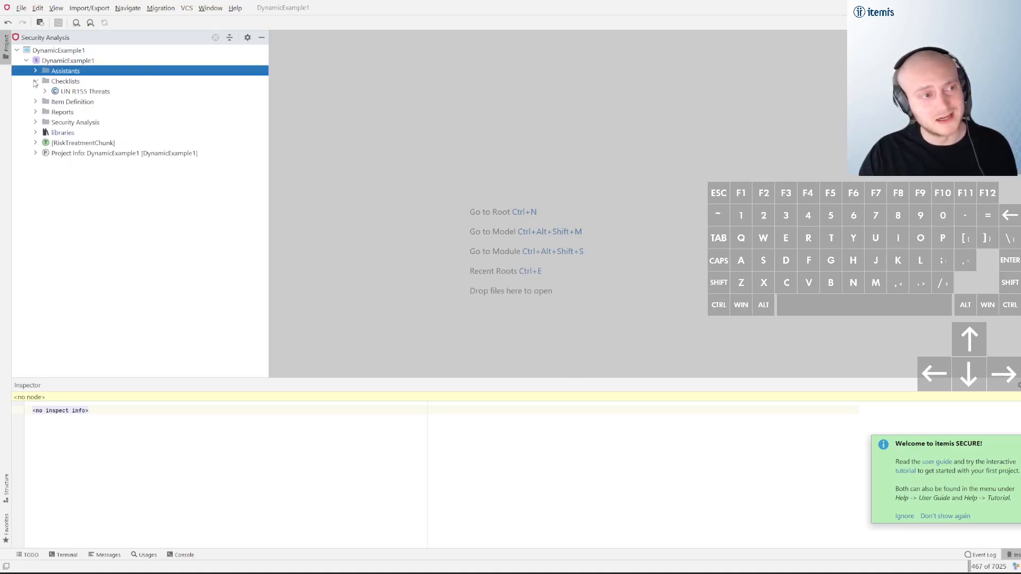
{"action": "left_click", "coordinate": [43, 51]}
{"action": "right_click", "coordinate": [43, 52]}
{"action": "key", "text": "Escape"}
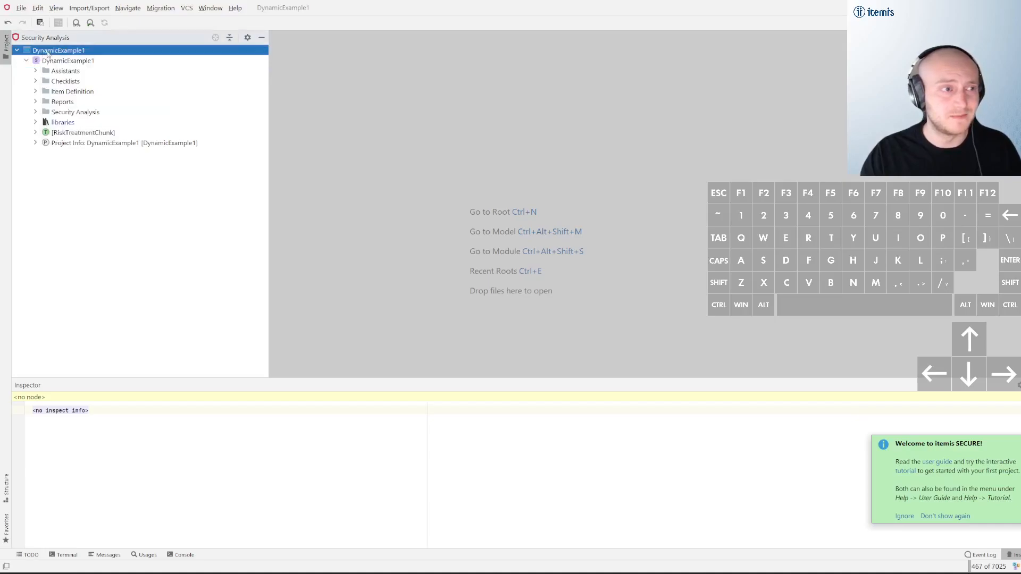
{"action": "right_click", "coordinate": [102, 52]}
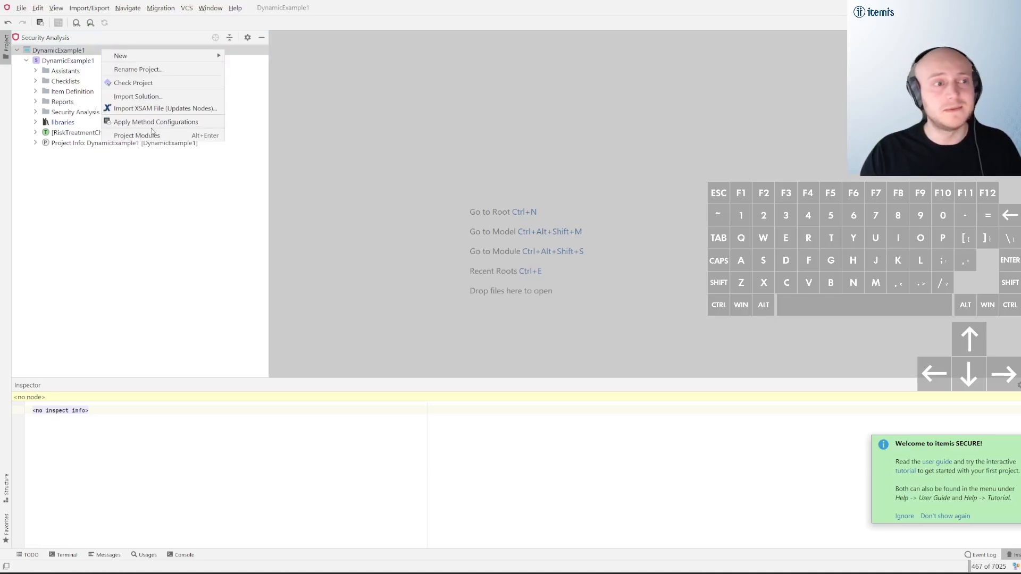
{"action": "left_click", "coordinate": [63, 55]}
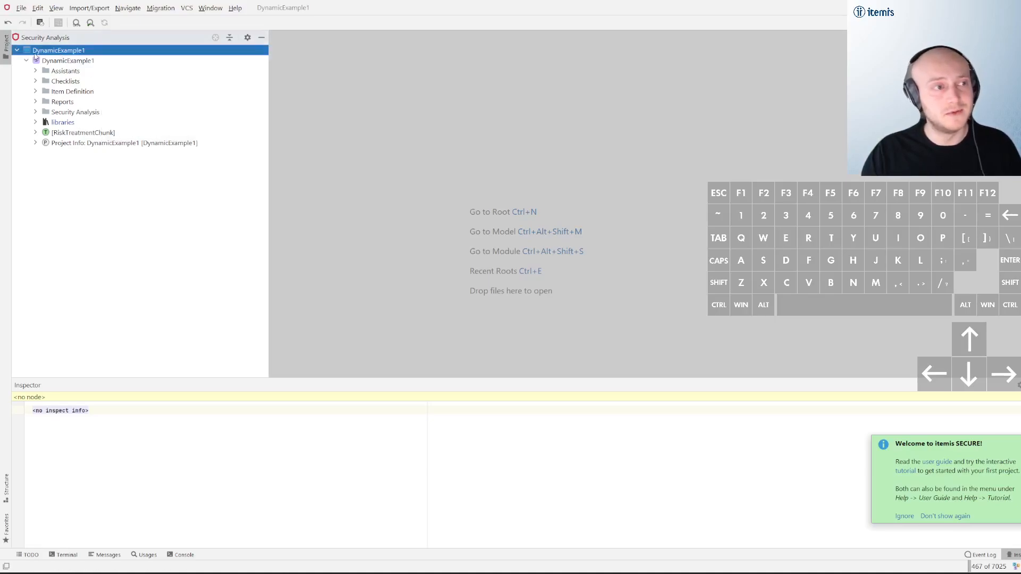
- Add ISO21434.msd from the ISO21434 folder of Iso Solution Project to the DynamicExample1 project's modules
{"action": "right_click", "coordinate": [115, 56]}
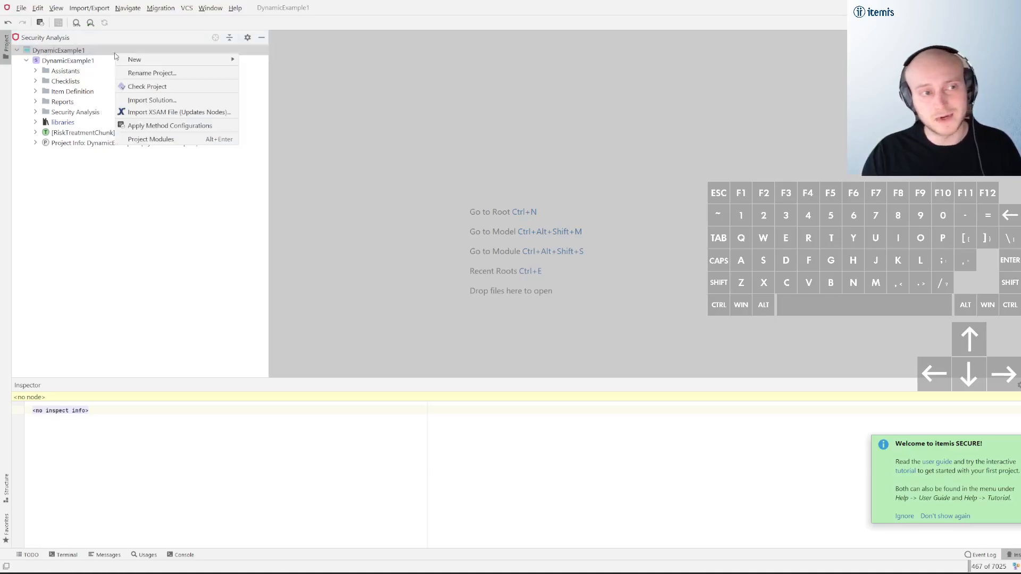
{"action": "left_click", "coordinate": [200, 139]}
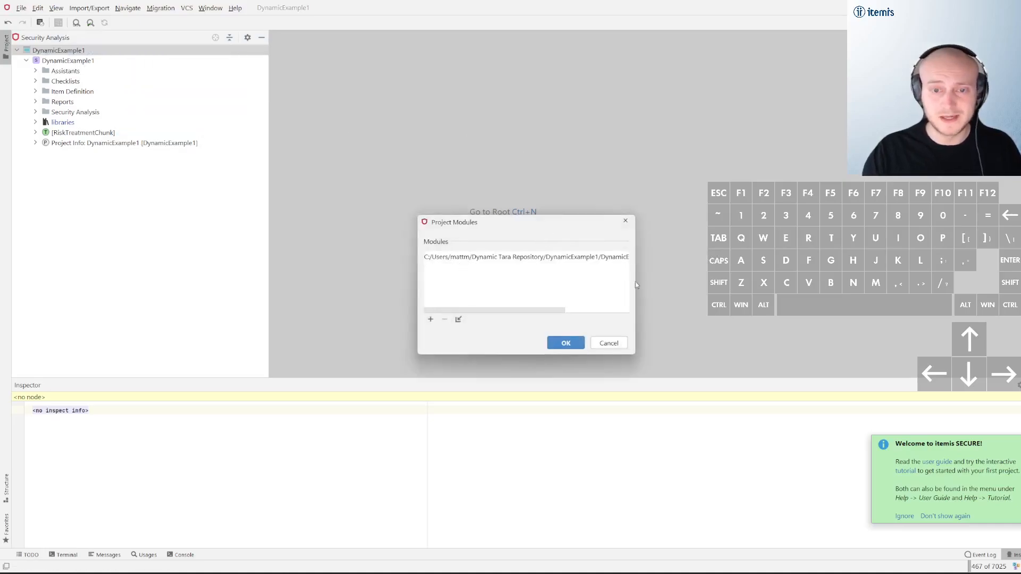
{"action": "left_click_drag", "start_coordinate": [635, 355], "coordinate": [750, 364]}
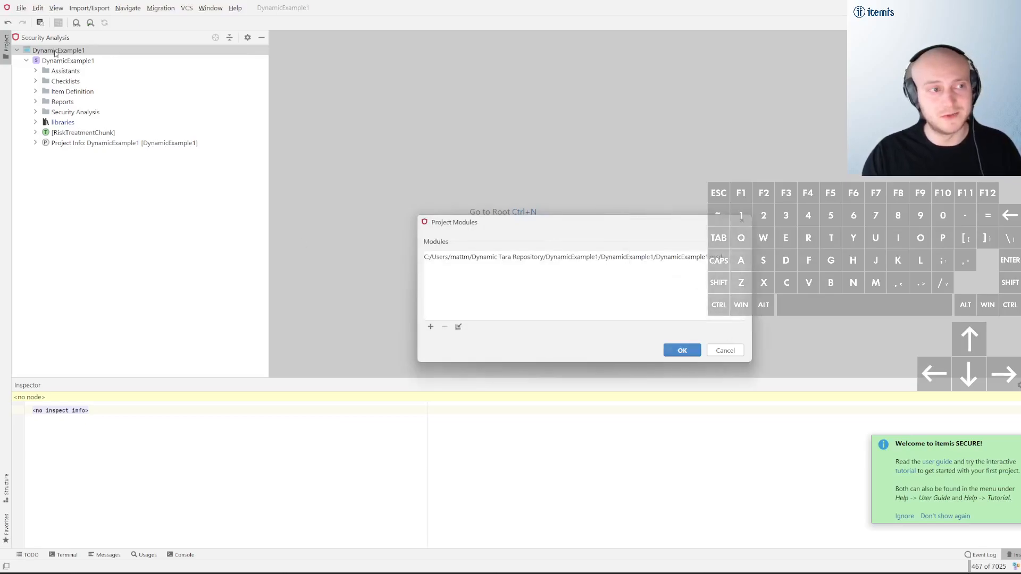
{"action": "left_click", "coordinate": [431, 326]}
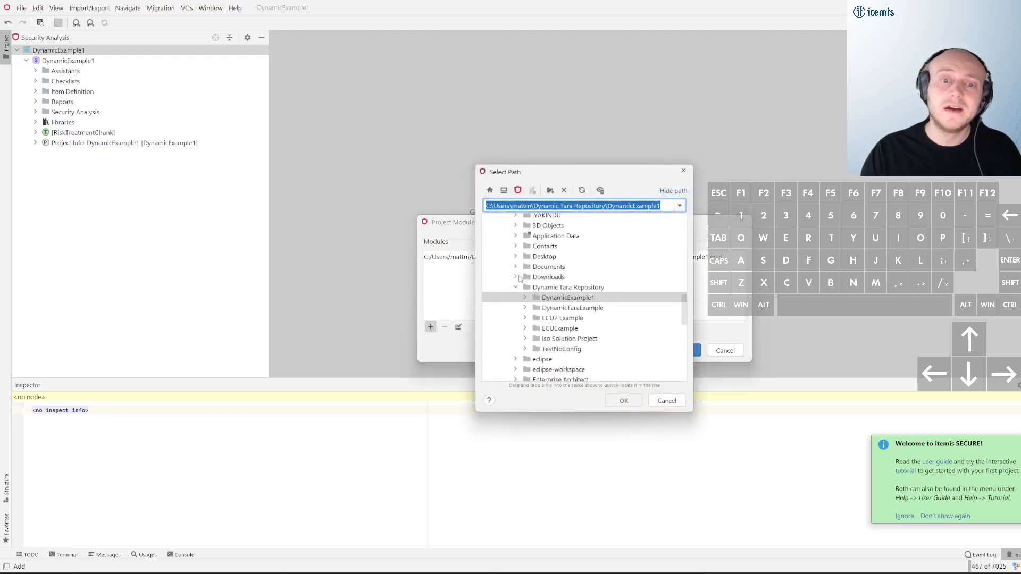
{"action": "left_click", "coordinate": [525, 339]}
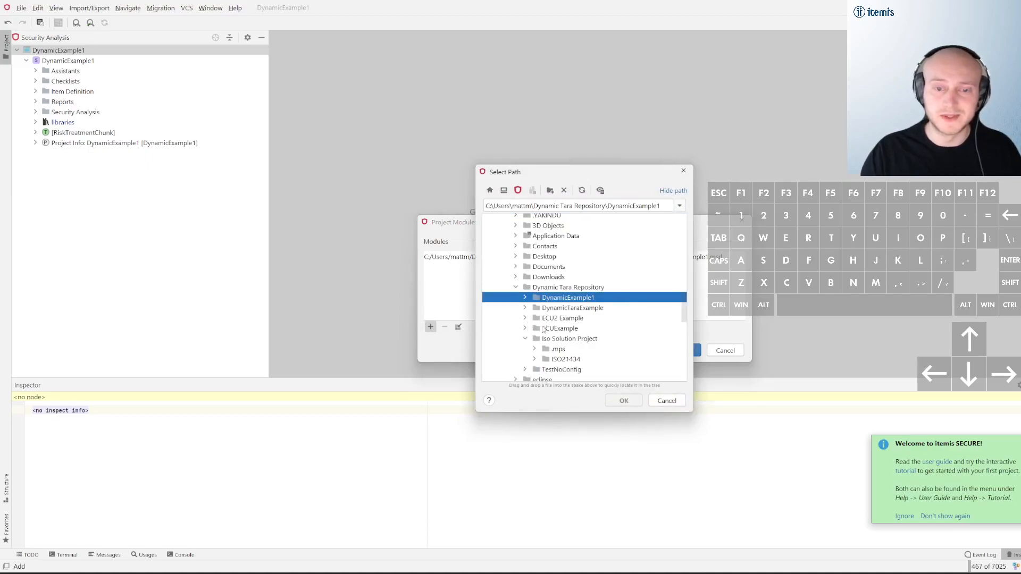
{"action": "scroll", "coordinate": [563, 329], "scroll_direction": "down", "scroll_amount": 2}
{"action": "left_click", "coordinate": [534, 301]}
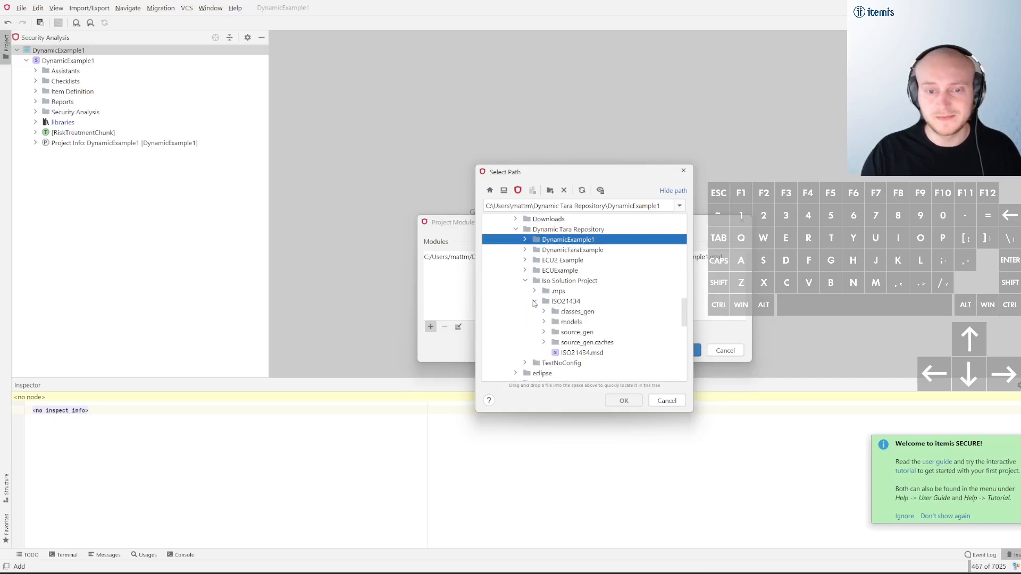
{"action": "scroll", "coordinate": [564, 308], "scroll_direction": "down", "scroll_amount": 2}
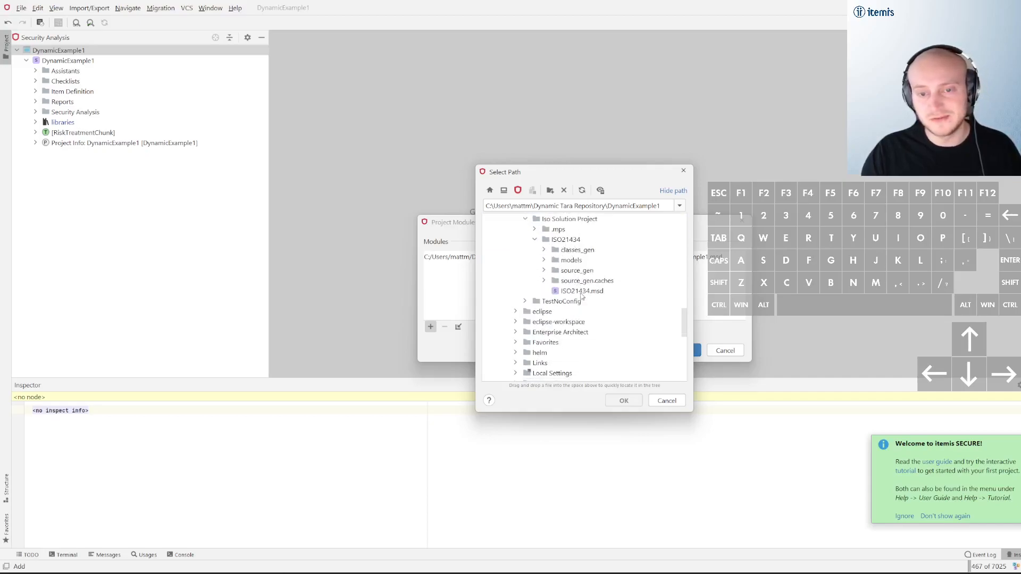
{"action": "left_click", "coordinate": [582, 293]}
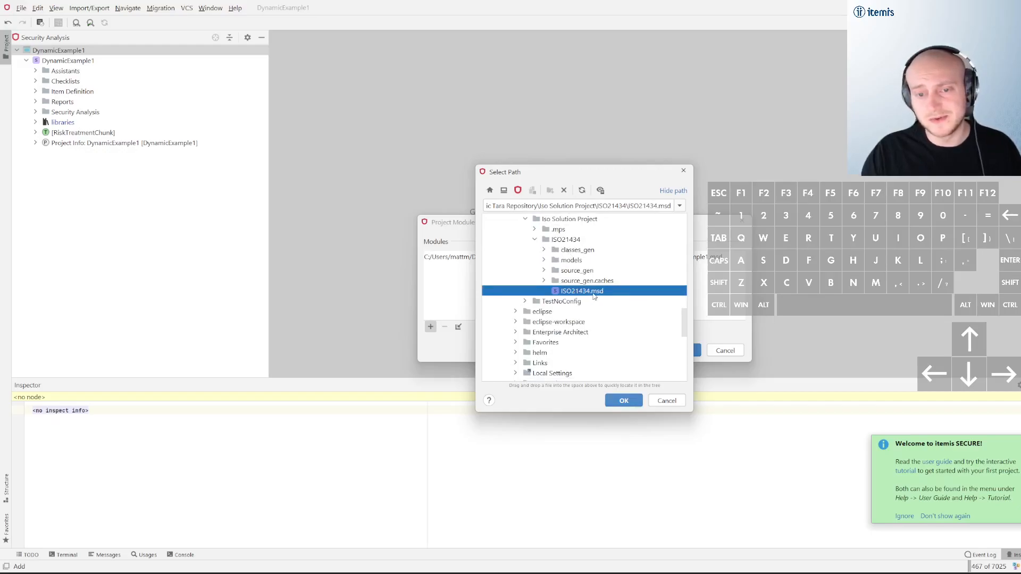
{"action": "left_click", "coordinate": [620, 402]}
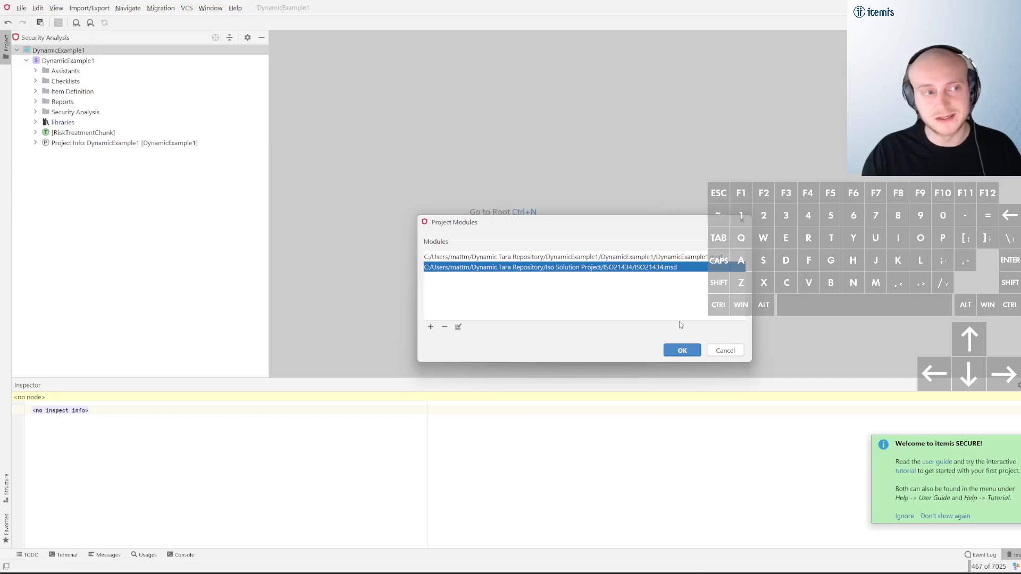
{"action": "left_click", "coordinate": [681, 350]}
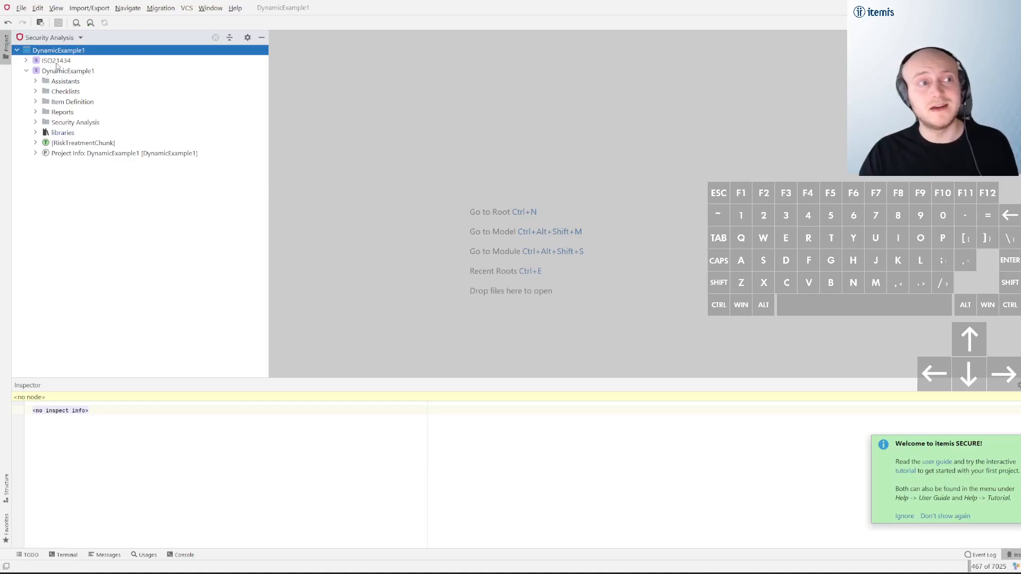
- Expand MethodConfiguration under the ISO21434 solution and open its Impact Model to examine the security properties
{"action": "left_click", "coordinate": [27, 60]}
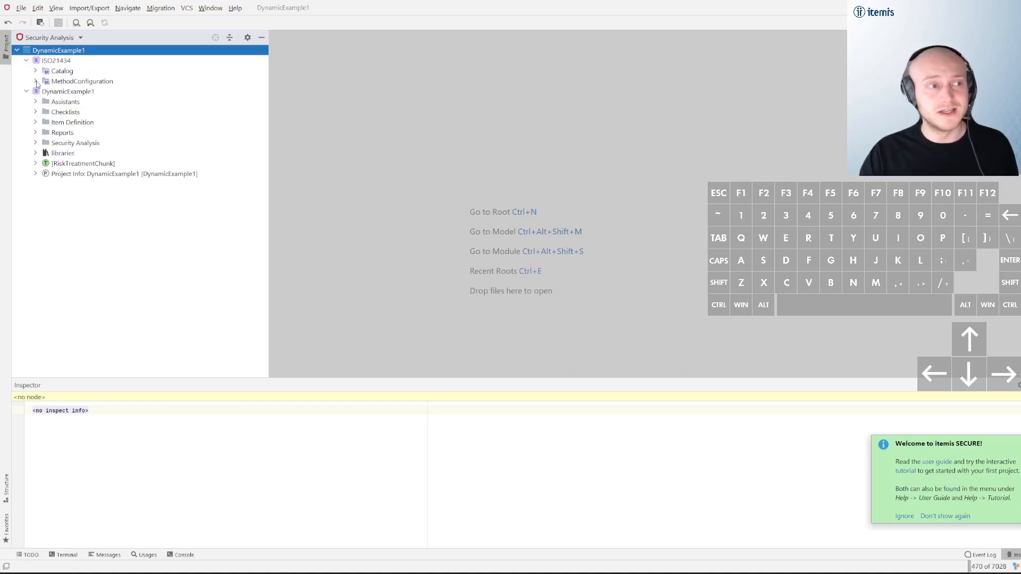
{"action": "left_click", "coordinate": [36, 82]}
{"action": "left_click", "coordinate": [45, 122]}
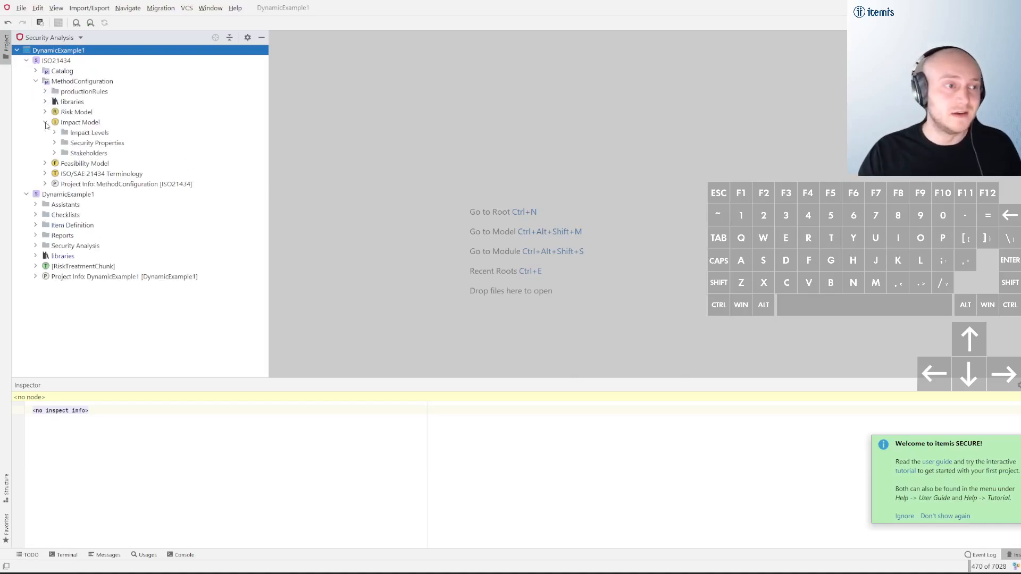
{"action": "double_click", "coordinate": [84, 124]}
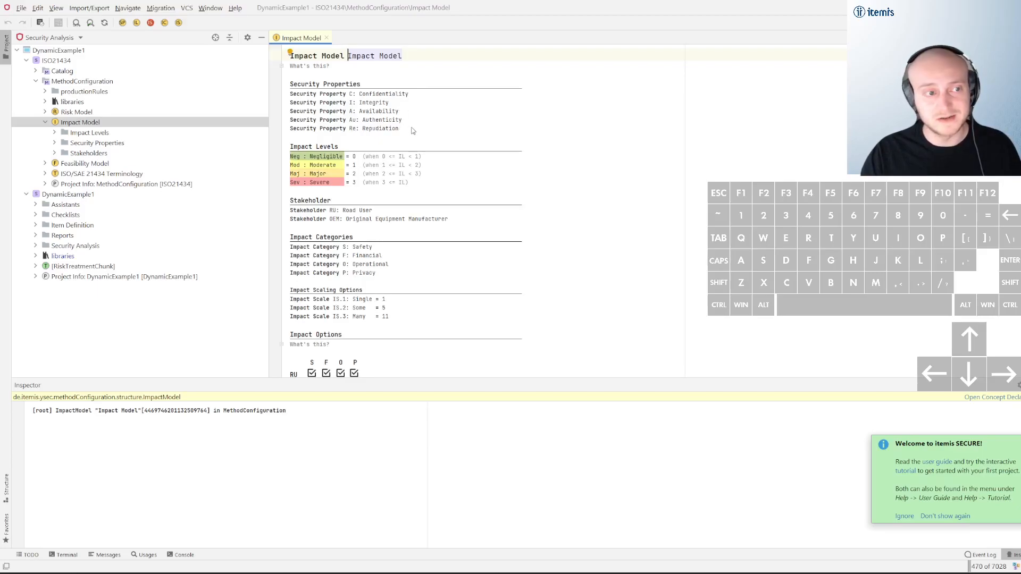
- Run a check on the ISO21434 solution and open the Security Property Matrix from the error found under MethodConfiguration
{"action": "right_click", "coordinate": [60, 61]}
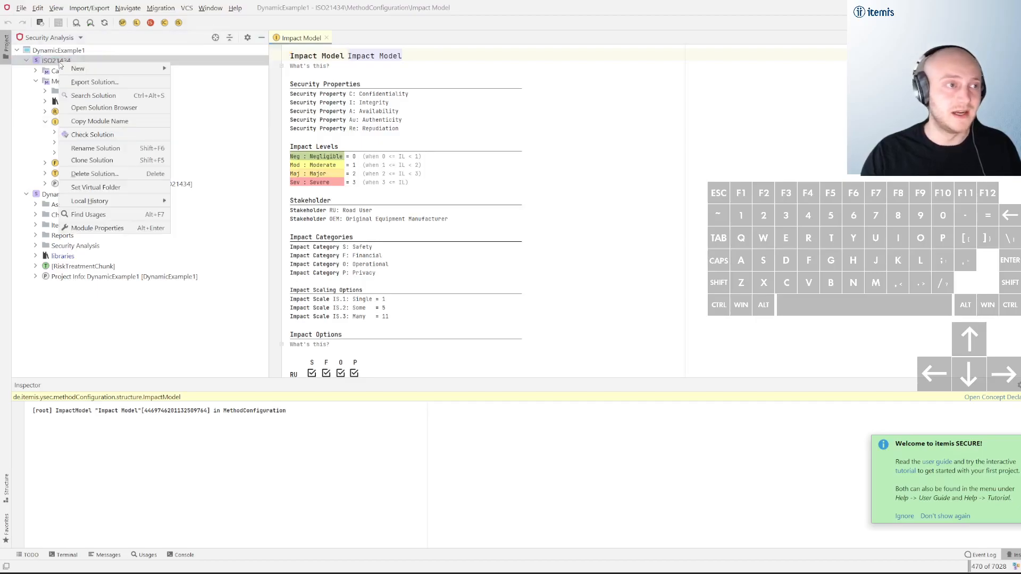
{"action": "left_click", "coordinate": [92, 134]}
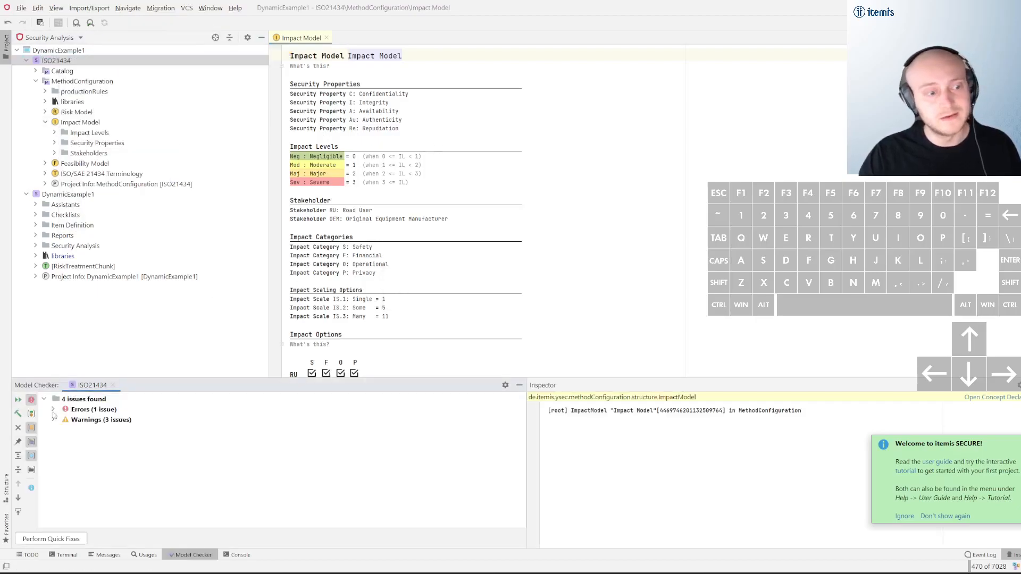
{"action": "left_click", "coordinate": [54, 410]}
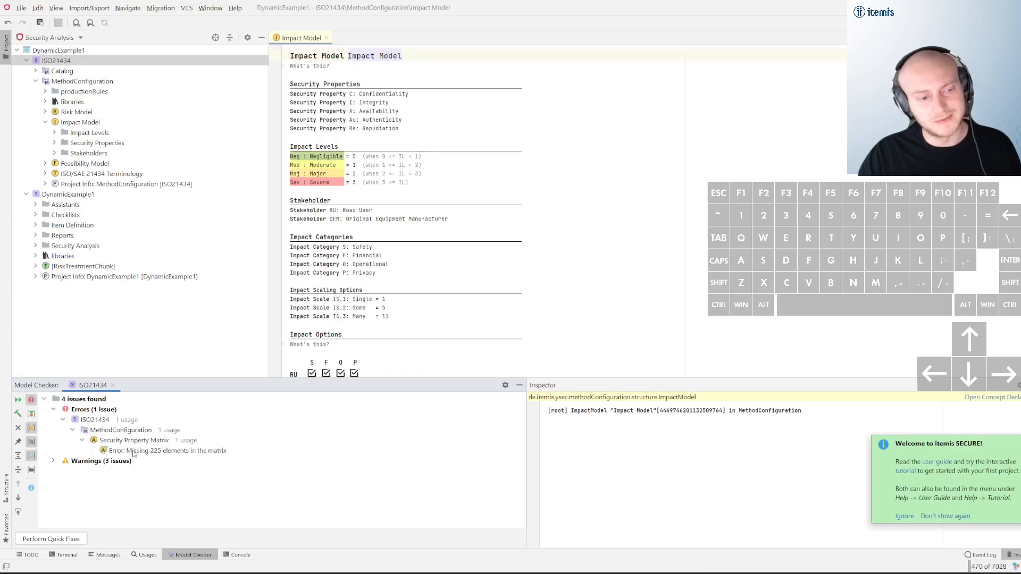
{"action": "left_click", "coordinate": [213, 452]}
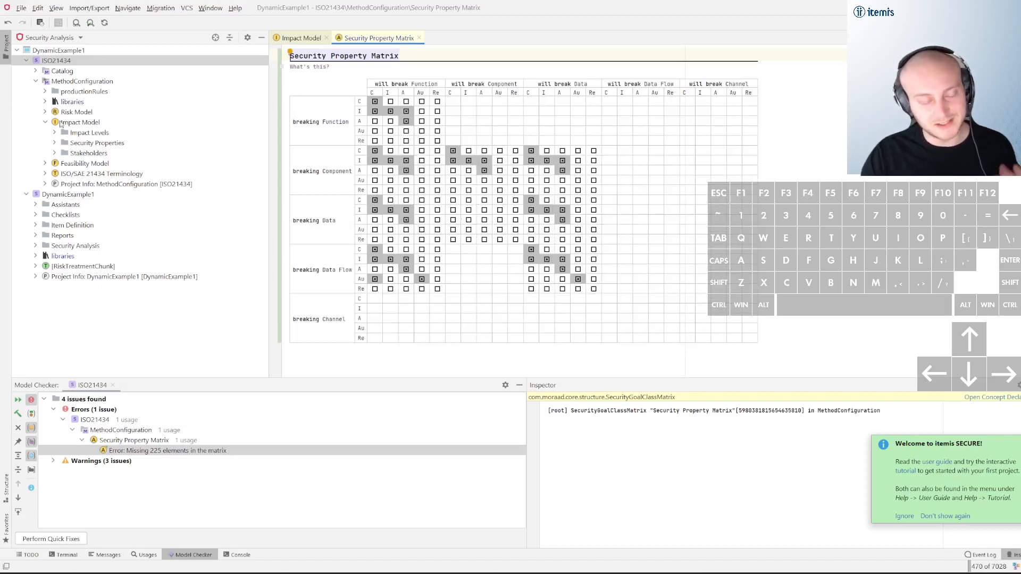
- Check the entire DynamicExample1 project and collapse MethodConfiguration in the project tree
{"action": "right_click", "coordinate": [62, 63]}
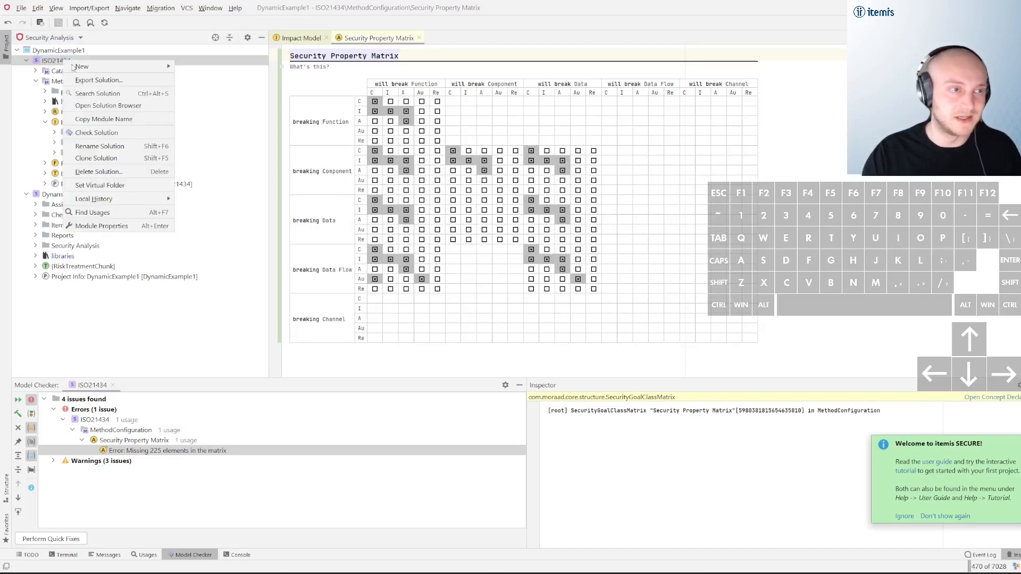
{"action": "right_click", "coordinate": [64, 52]}
{"action": "right_click", "coordinate": [50, 59]}
{"action": "right_click", "coordinate": [53, 50]}
{"action": "left_click", "coordinate": [108, 84]}
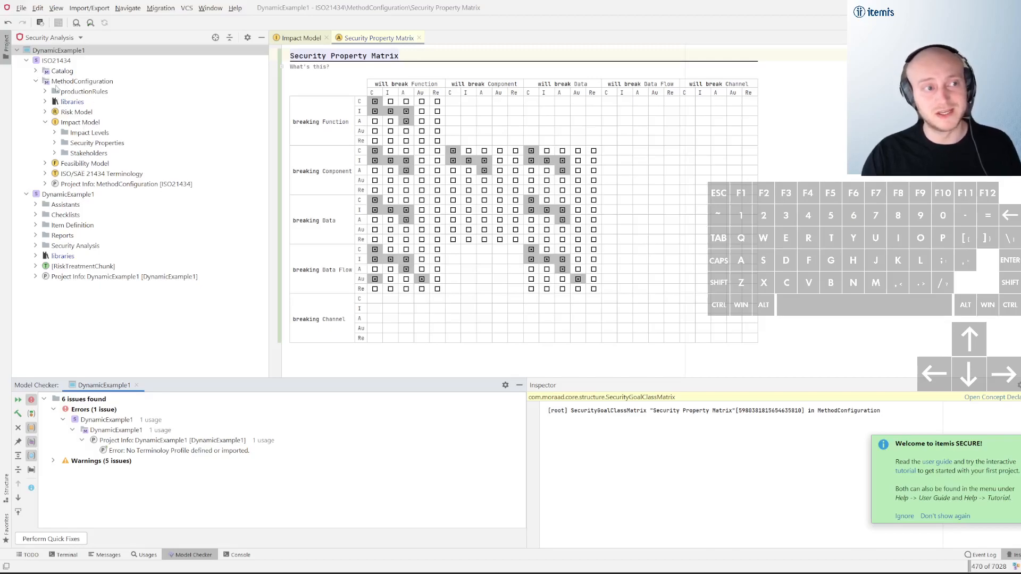
{"action": "left_click", "coordinate": [57, 196]}
{"action": "left_click", "coordinate": [36, 71]}
{"action": "left_click", "coordinate": [36, 71]}
{"action": "left_click", "coordinate": [36, 81]}
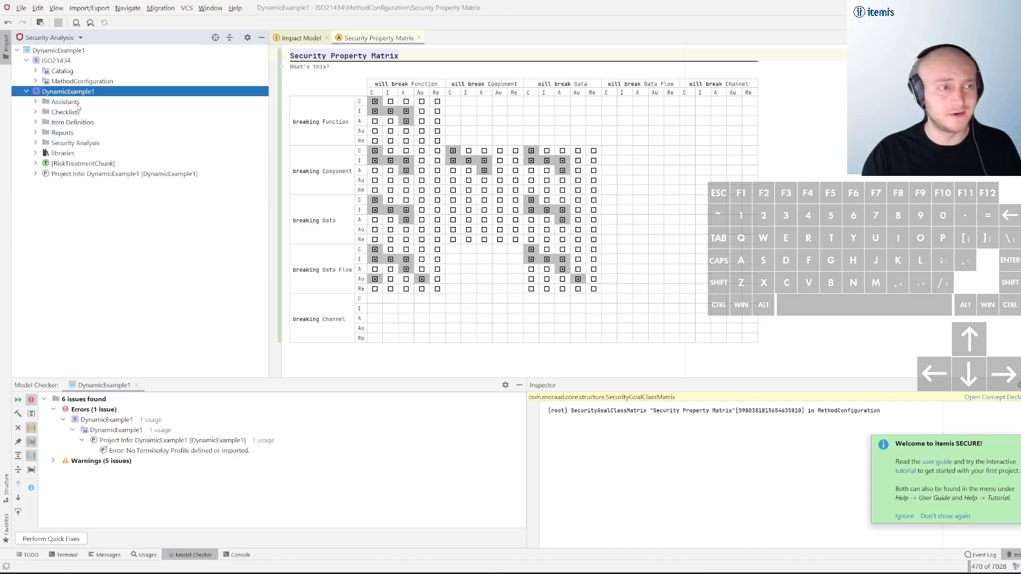
- Add Catalog and MethodConfiguration as imported models in the dependencies of the DynamicExample1 model
{"action": "right_click", "coordinate": [85, 94]}
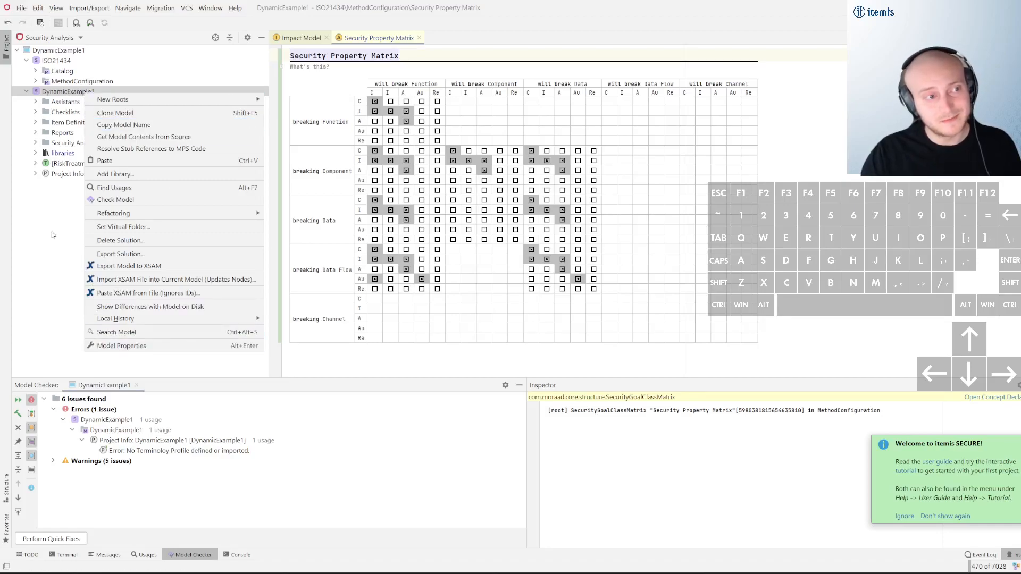
{"action": "left_click", "coordinate": [56, 94]}
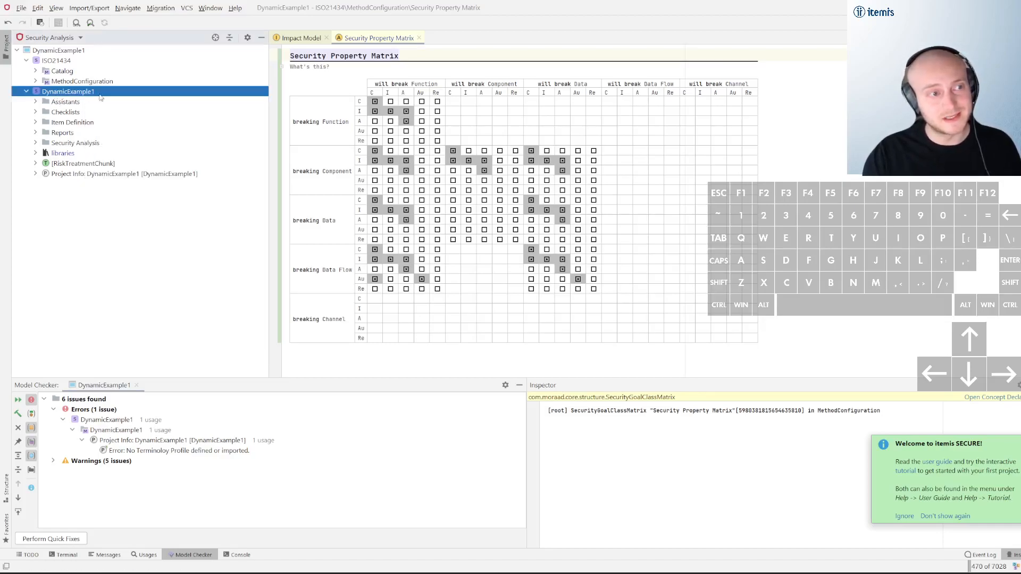
{"action": "right_click", "coordinate": [122, 96]}
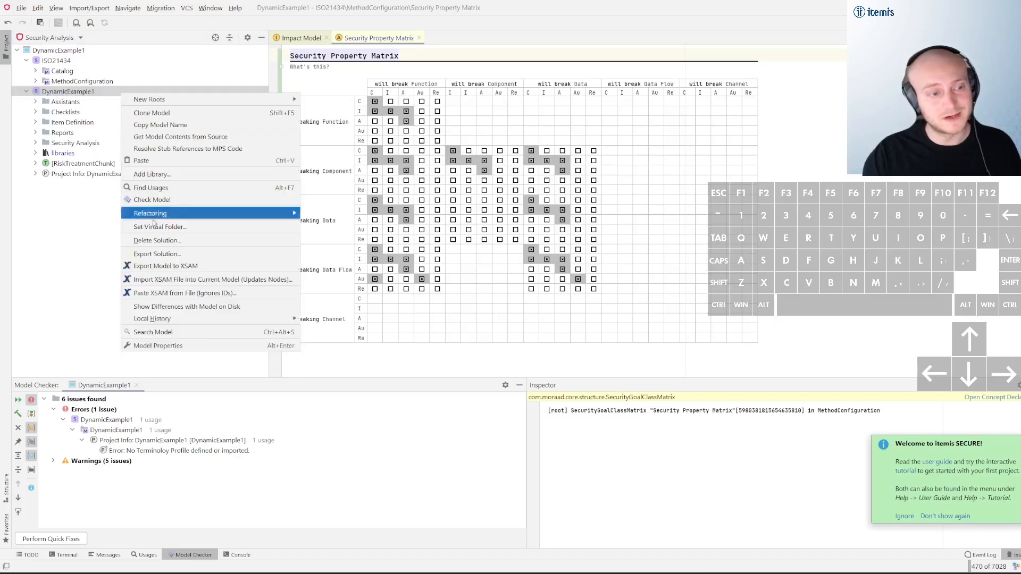
{"action": "left_click", "coordinate": [158, 346]}
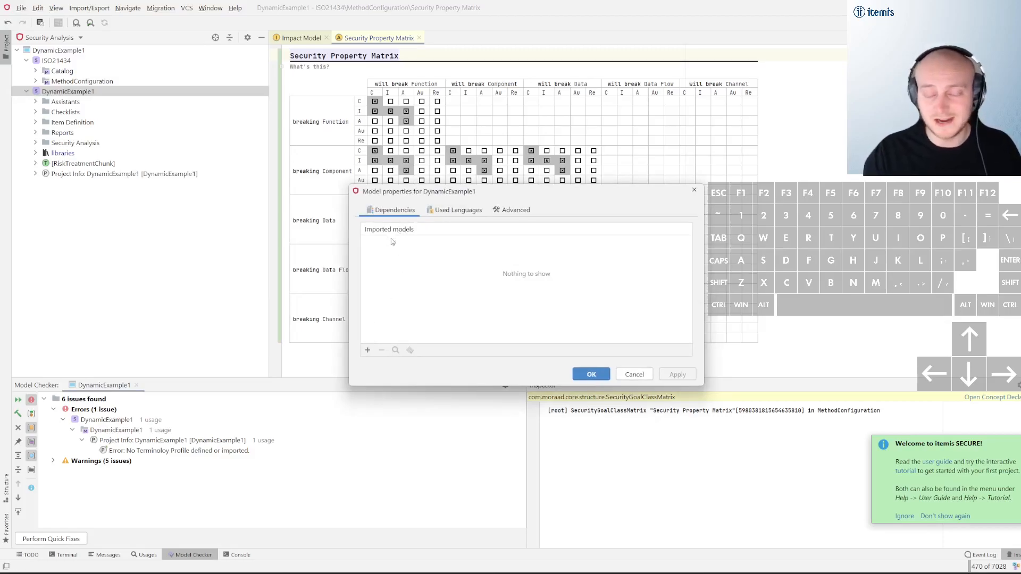
{"action": "left_click", "coordinate": [367, 350]}
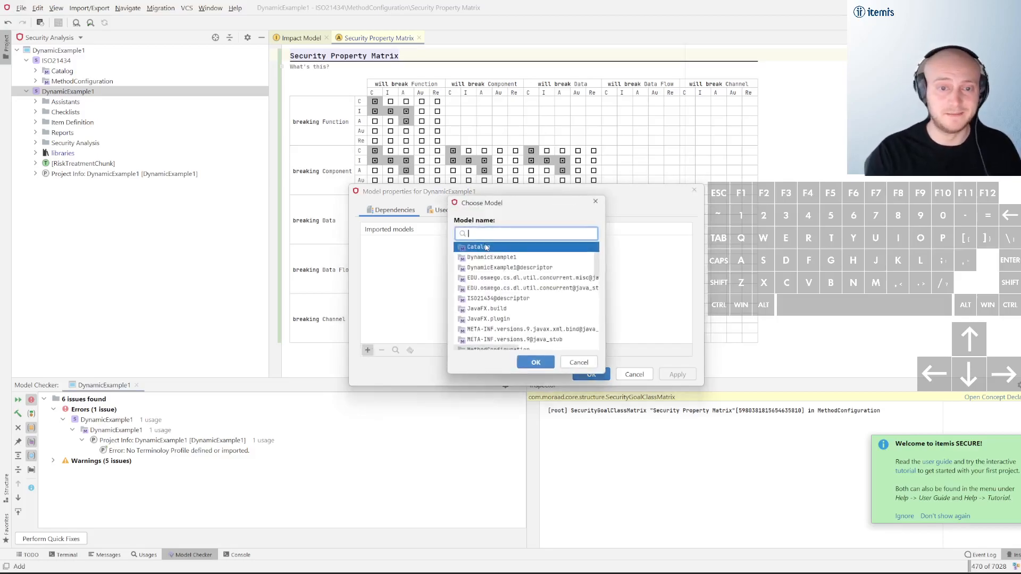
{"action": "double_click", "coordinate": [516, 250]}
{"action": "left_click", "coordinate": [369, 354]}
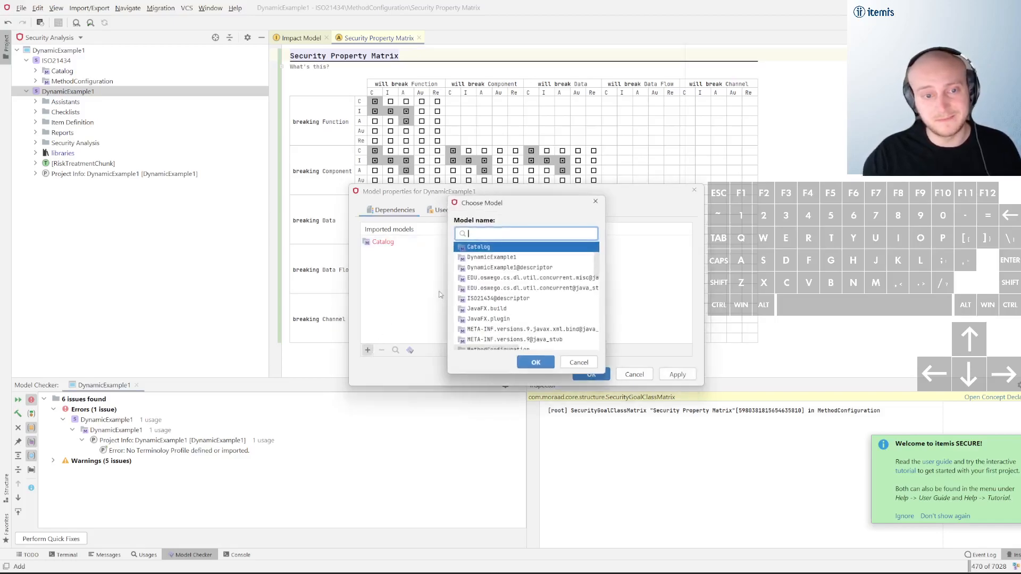
{"action": "type", "text": "method"}
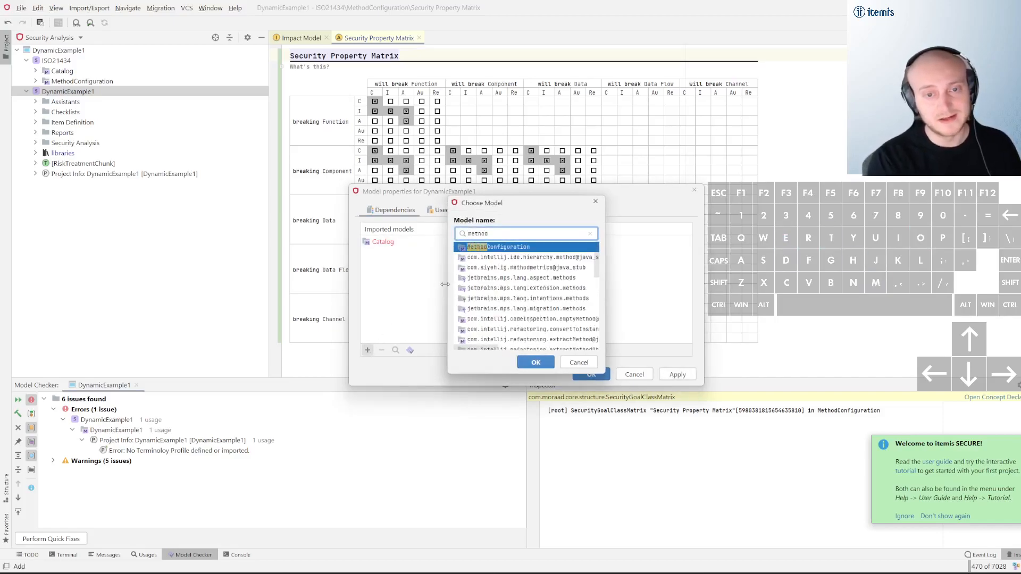
{"action": "key", "text": "Return"}
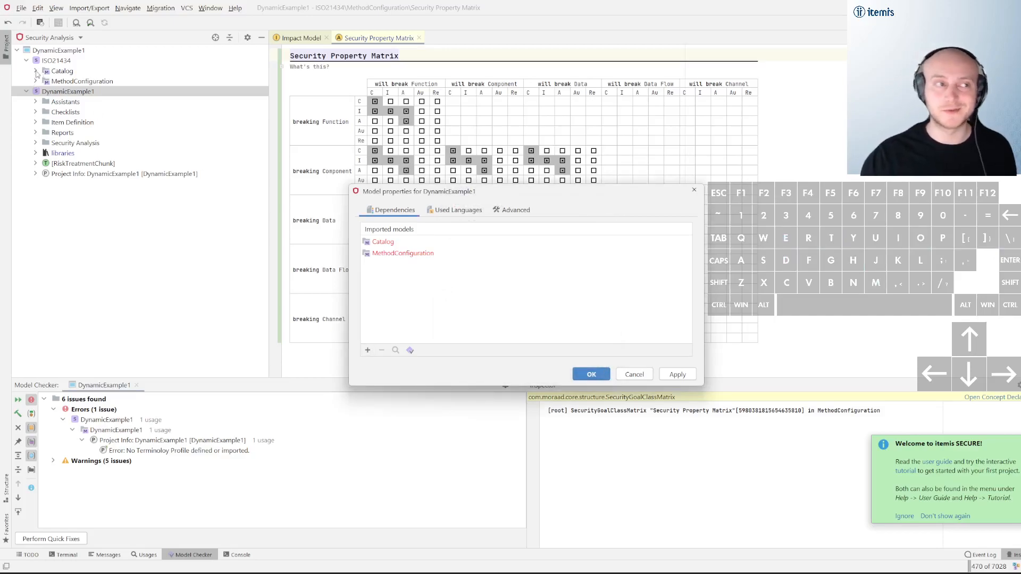
- Apply the Catalog and MethodConfiguration imports and close the DynamicExample1 model properties
{"action": "left_click", "coordinate": [396, 243]}
{"action": "left_click", "coordinate": [428, 255]}
{"action": "left_click", "coordinate": [428, 245]}
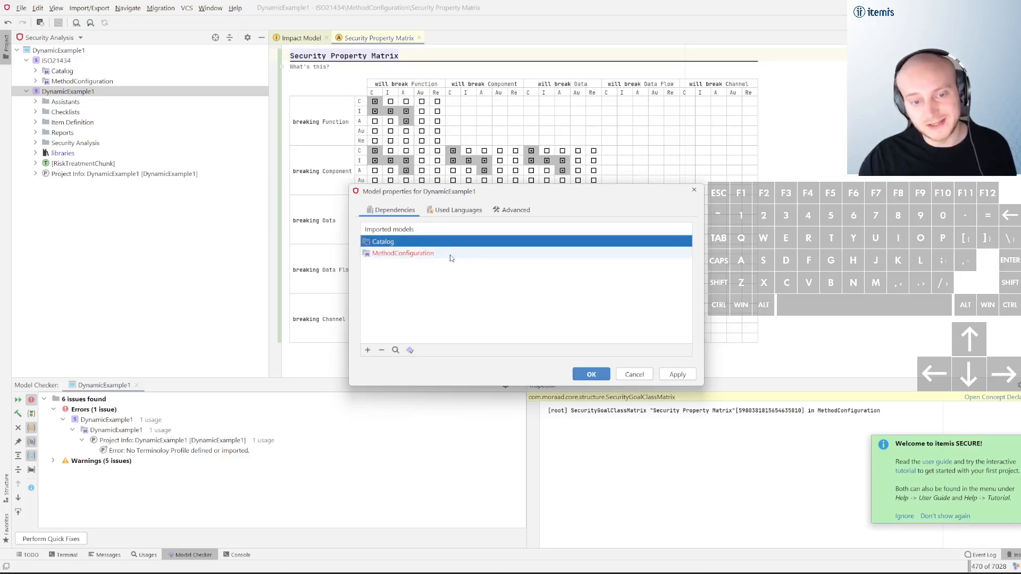
{"action": "left_click", "coordinate": [669, 376]}
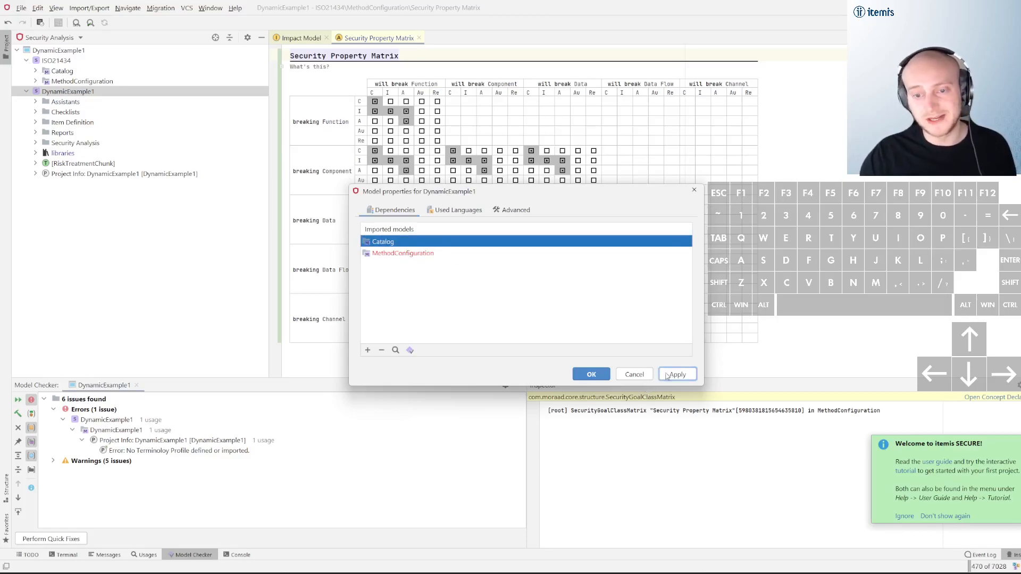
{"action": "left_click", "coordinate": [457, 254]}
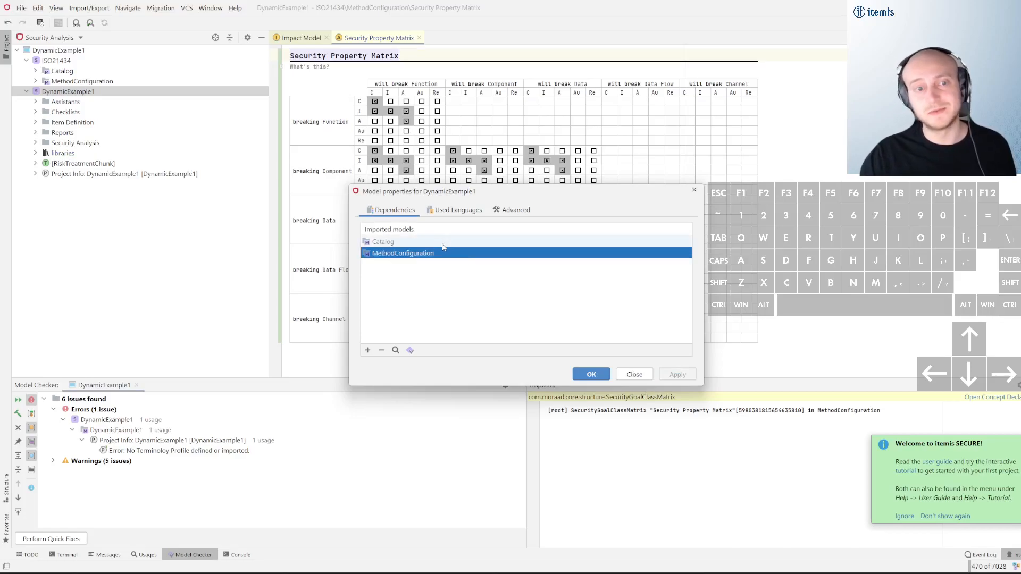
{"action": "left_click", "coordinate": [582, 372]}
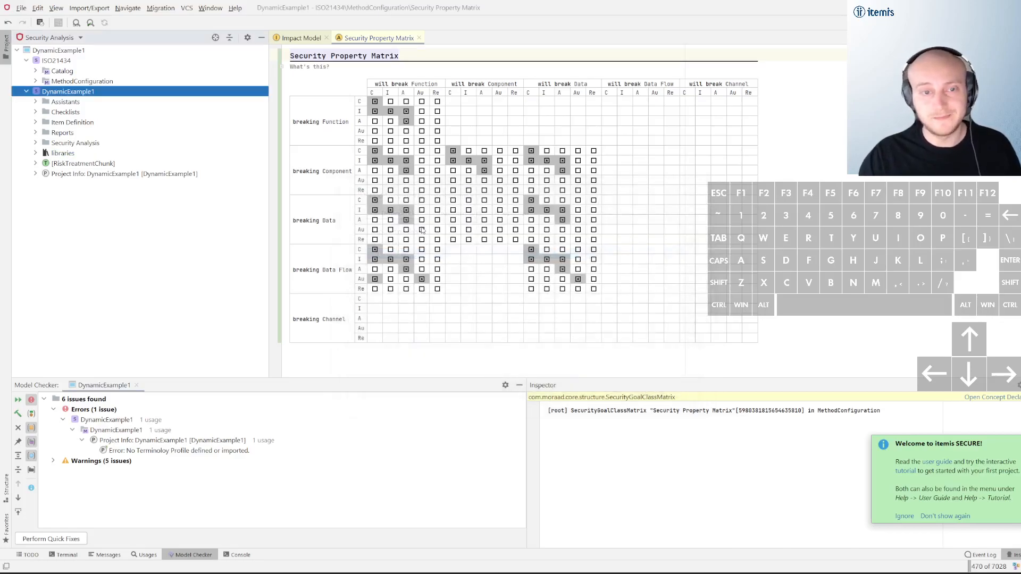
- In the Security Property Matrix, mark Data Flow Re as breaking Function I, Function Re and Data Re, and Data Re as breaking Function Re and Data Re
{"action": "left_click", "coordinate": [390, 290]}
{"action": "left_click", "coordinate": [437, 289]}
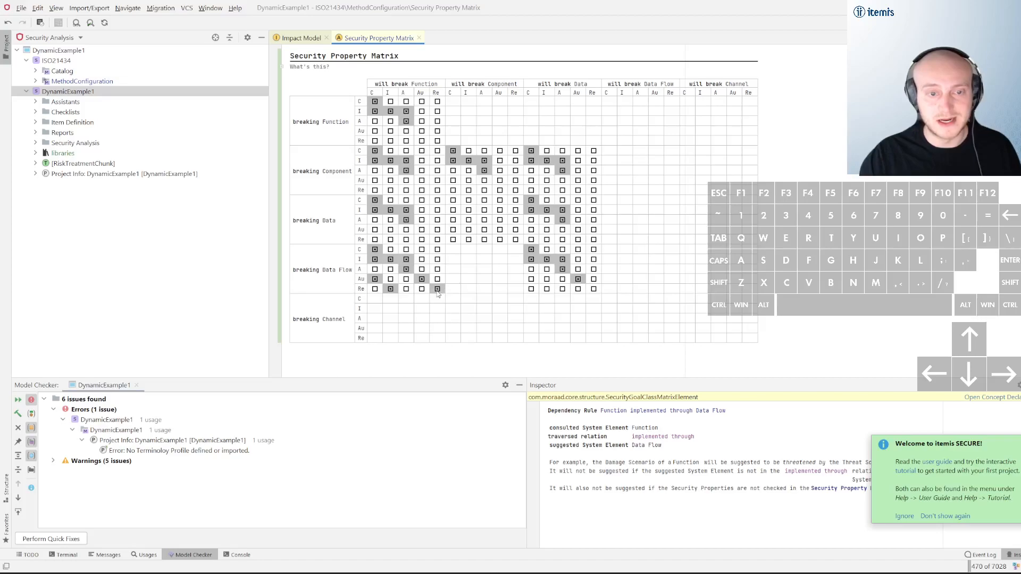
{"action": "left_click", "coordinate": [593, 289]}
{"action": "left_click", "coordinate": [593, 239]}
{"action": "left_click", "coordinate": [438, 239]}
- Recheck the project after the matrix changes, then return to the Impact Model with the ISO21434 solution collapsed
{"action": "right_click", "coordinate": [64, 51]}
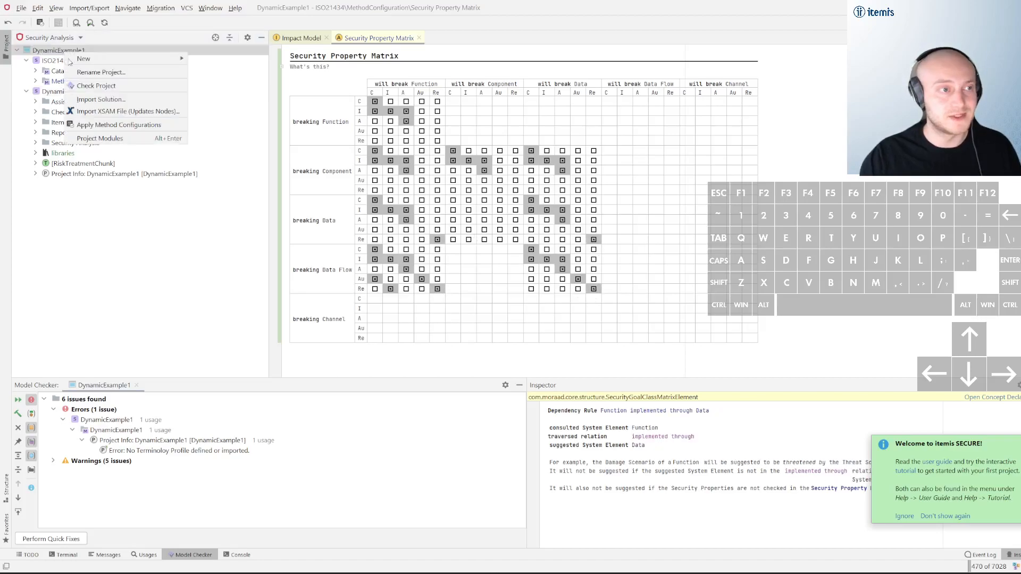
{"action": "left_click", "coordinate": [95, 87]}
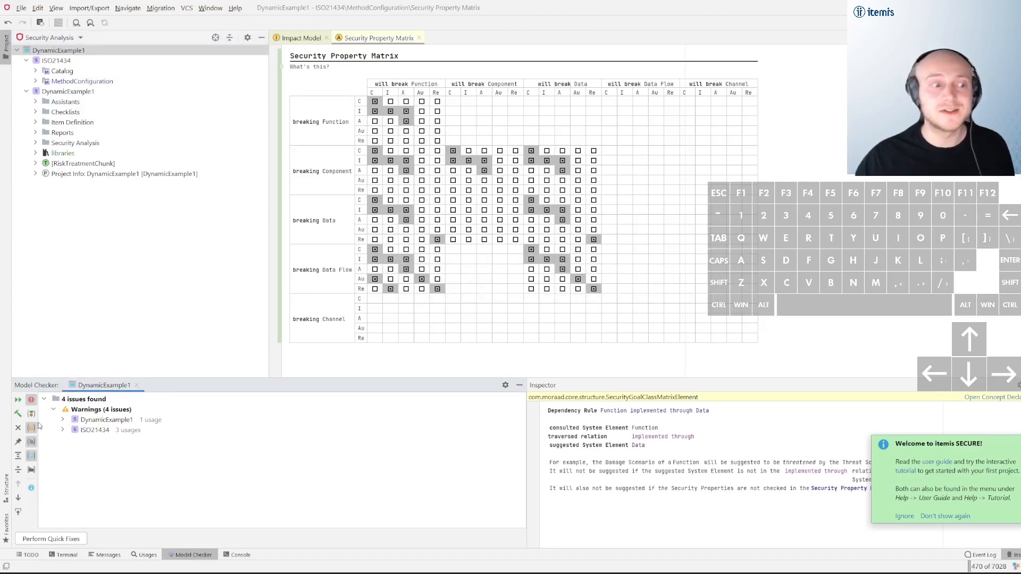
{"action": "left_click", "coordinate": [303, 41]}
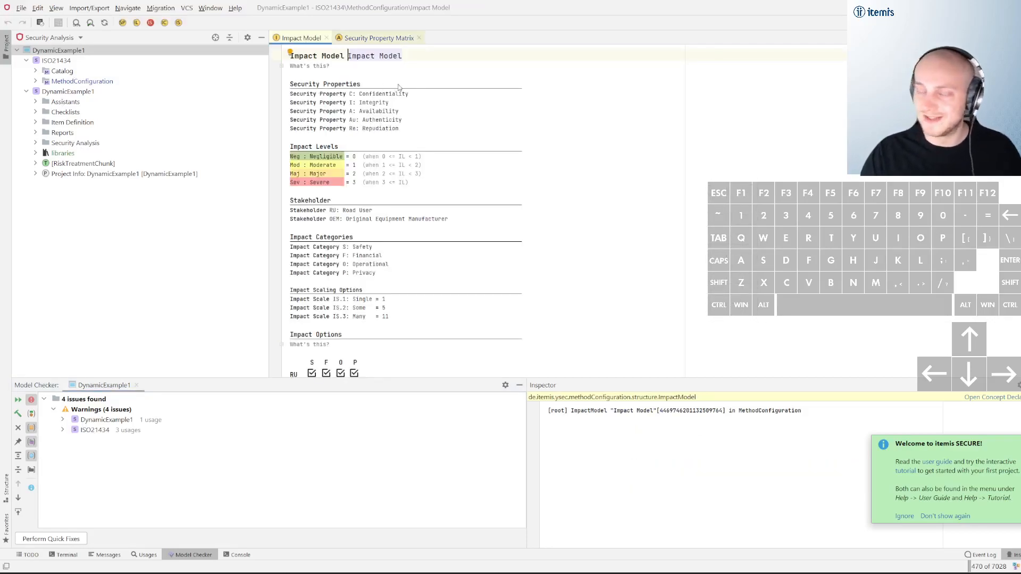
{"action": "double_click", "coordinate": [42, 103]}
{"action": "left_click", "coordinate": [36, 102]}
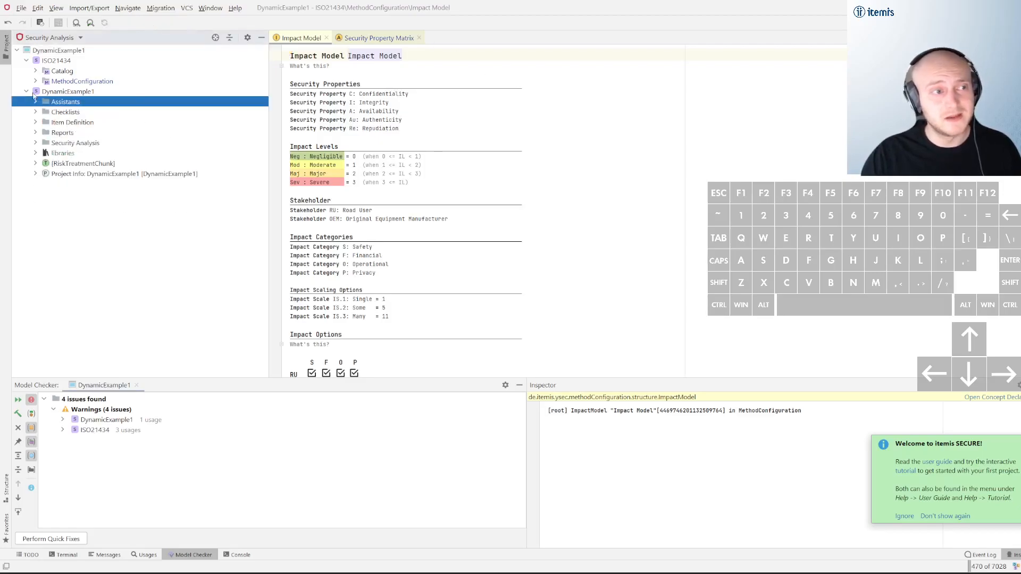
{"action": "left_click", "coordinate": [26, 61]}
- Delete the security property Re: Repudiation from the Impact Model
{"action": "left_click", "coordinate": [410, 126]}
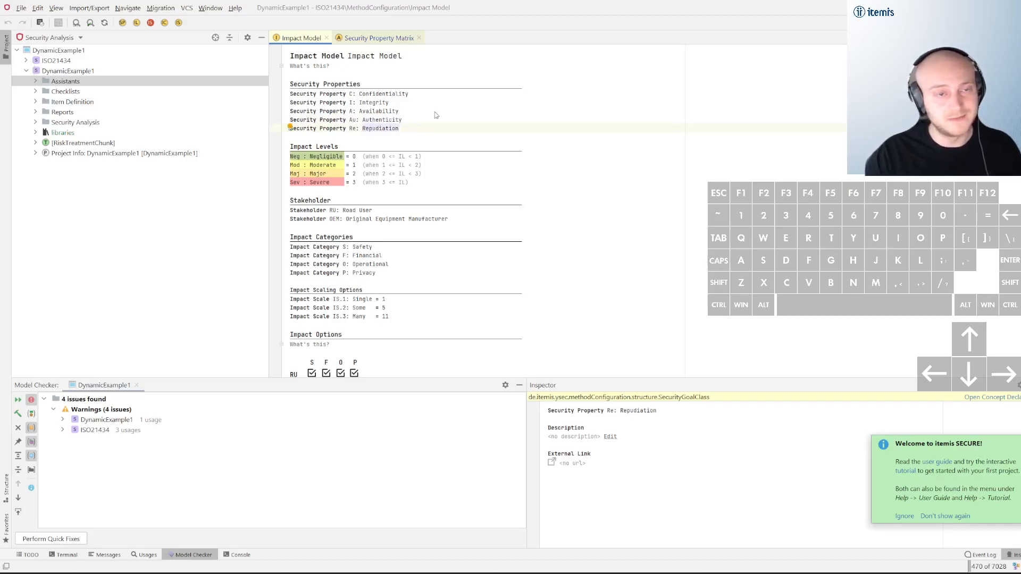
{"action": "key", "text": "BackSpace"}
{"action": "key", "text": "BackSpace"}
{"action": "key", "text": "BackSpace"}
{"action": "key", "text": "BackSpace"}
{"action": "key", "text": "BackSpace"}
{"action": "key", "text": "BackSpace"}
{"action": "key", "text": "BackSpace"}
{"action": "key", "text": "BackSpace"}
{"action": "key", "text": "BackSpace"}
{"action": "key", "text": "BackSpace"}
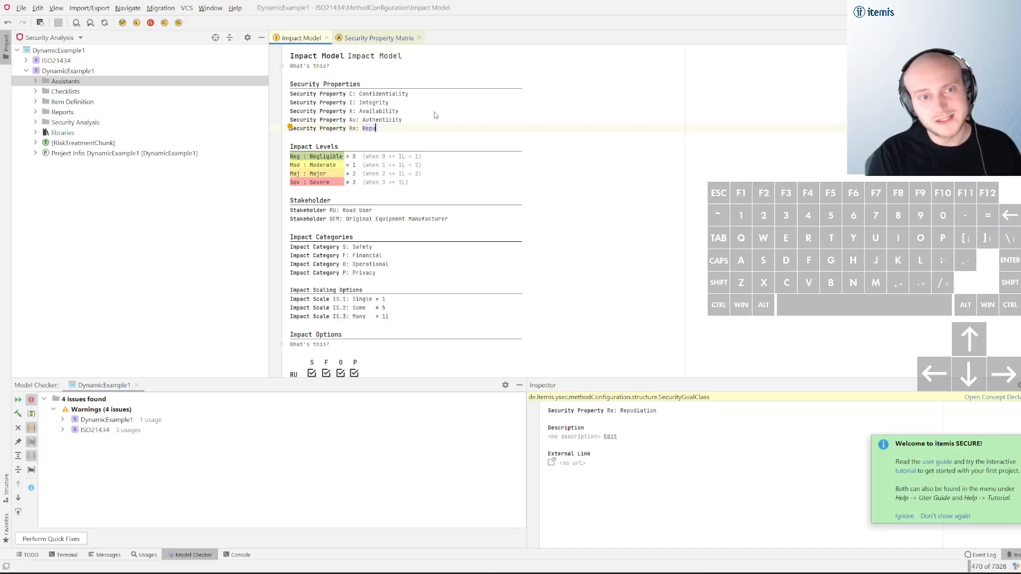
{"action": "key", "text": "BackSpace"}
{"action": "key", "text": "BackSpace"}
{"action": "key", "text": "BackSpace"}
{"action": "key", "text": "BackSpace"}
{"action": "key", "text": "BackSpace"}
{"action": "key", "text": "BackSpace"}
{"action": "key", "text": "BackSpace"}
{"action": "key", "text": "BackSpace"}
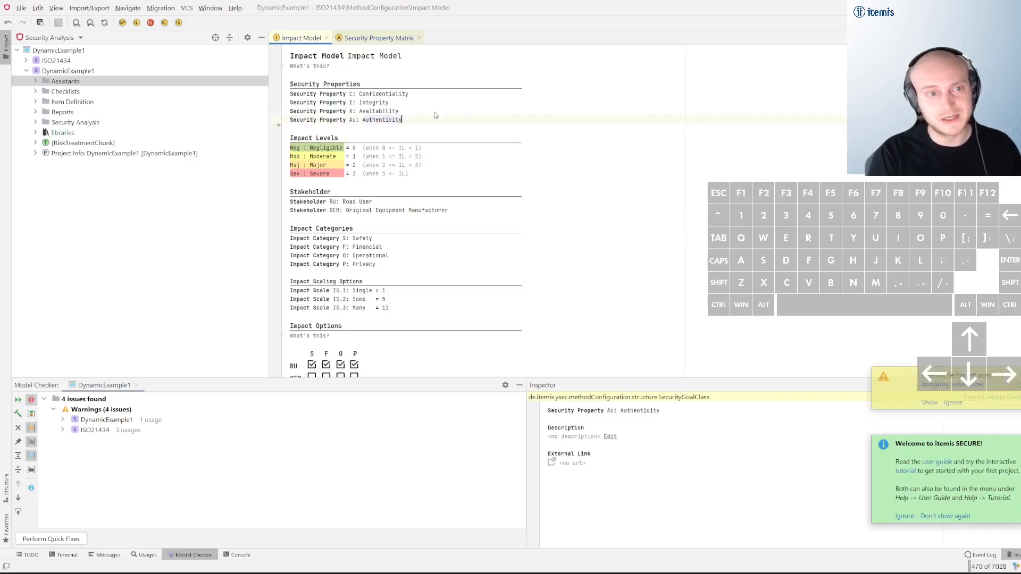
- Delete the security property Au: Authenticity from the Impact Model
{"action": "key", "text": "BackSpace"}
{"action": "key", "text": "BackSpace"}
{"action": "key", "text": "BackSpace"}
{"action": "key", "text": "BackSpace"}
{"action": "key", "text": "BackSpace"}
{"action": "key", "text": "BackSpace"}
{"action": "key", "text": "BackSpace"}
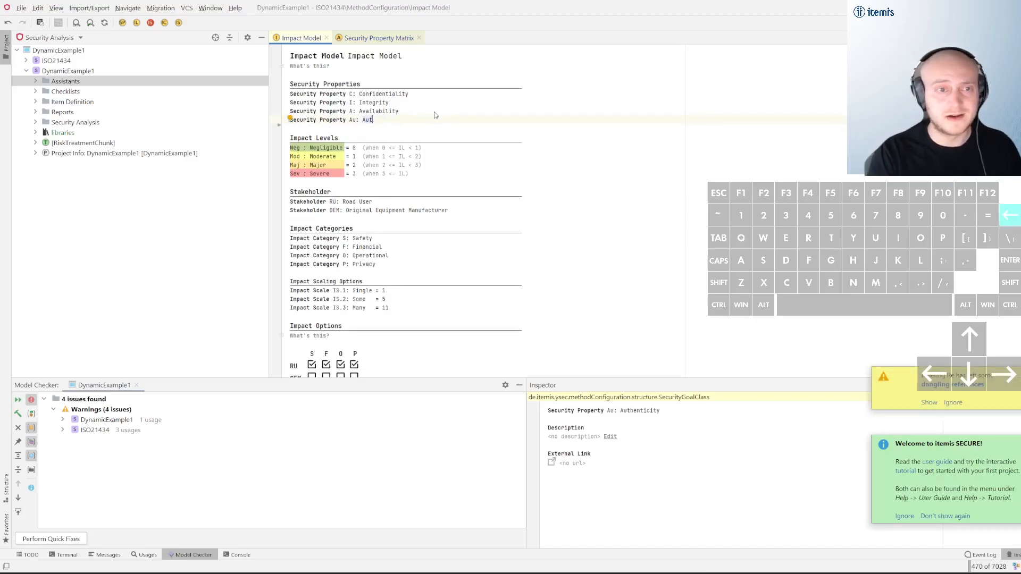
- Check the project for the effects of the deleted security properties and examine the errors listed under Security Property Matrix
{"action": "right_click", "coordinate": [58, 50]}
{"action": "left_click", "coordinate": [101, 88]}
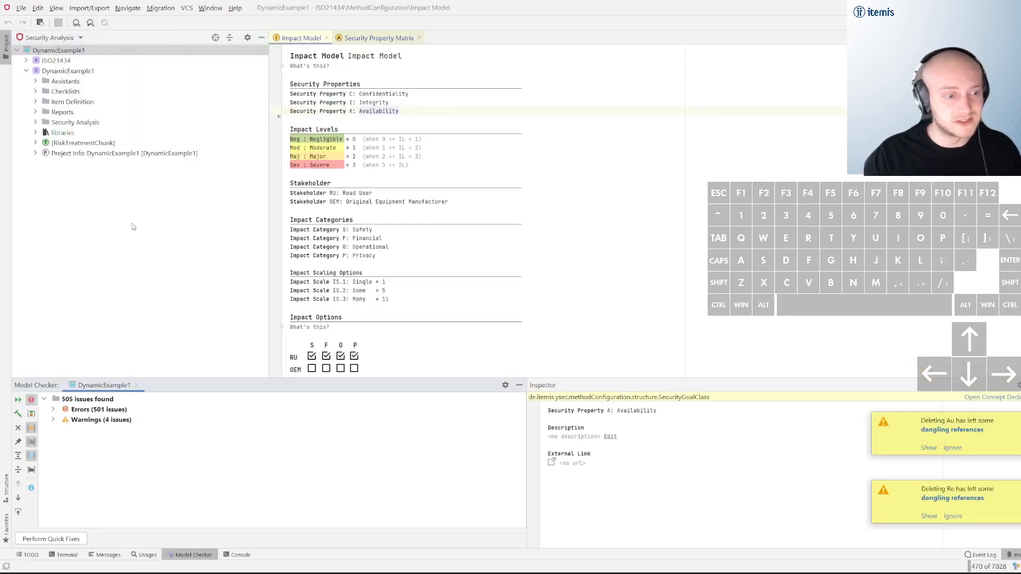
{"action": "left_click", "coordinate": [54, 410]}
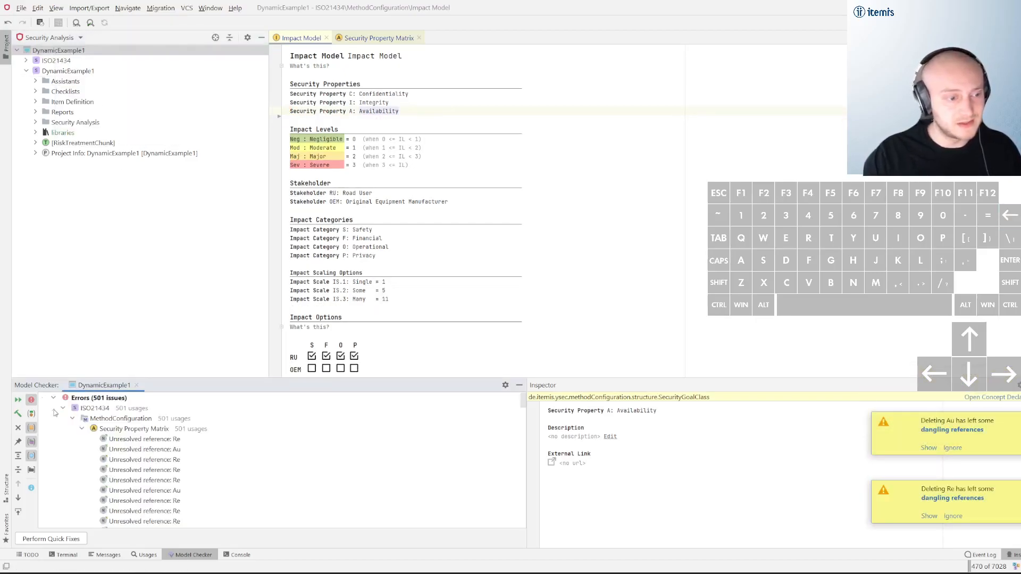
{"action": "left_click", "coordinate": [112, 430]}
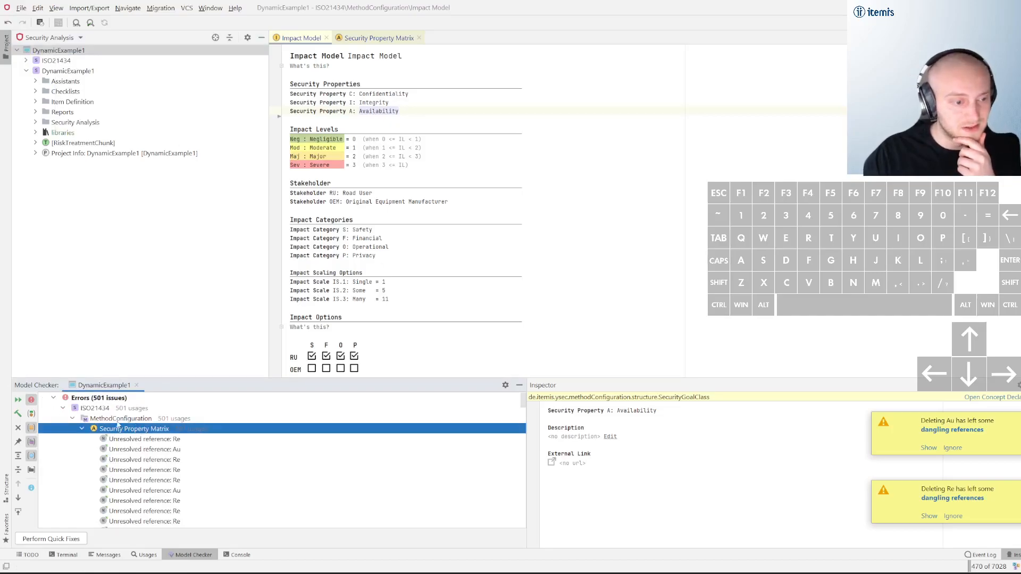
{"action": "scroll", "coordinate": [118, 425], "scroll_direction": "down", "scroll_amount": 18}
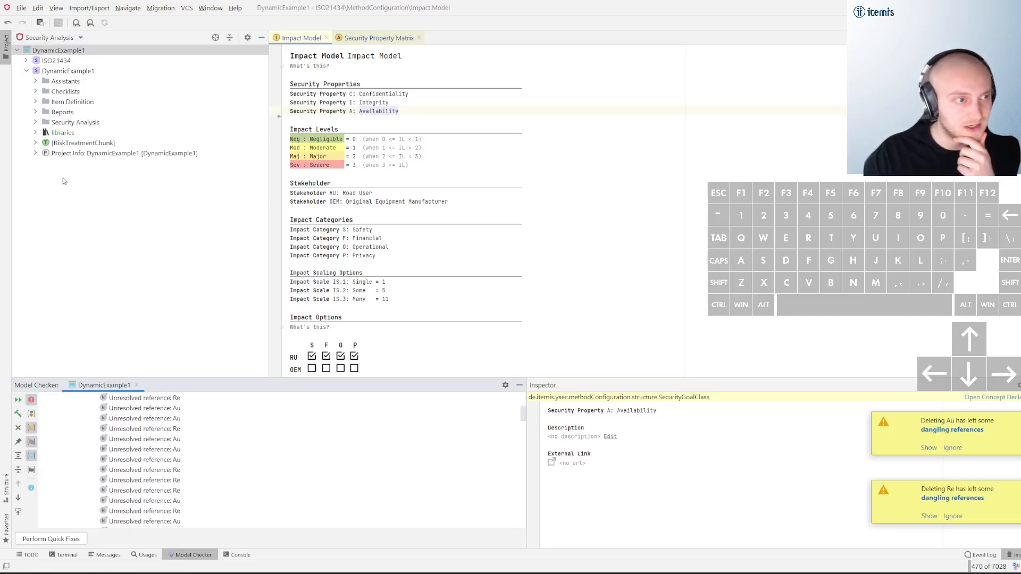
- Open the Asset Identification and Threat Scenario Identification assistants of DynamicExample1 to view their suggestions
{"action": "left_click", "coordinate": [36, 81]}
{"action": "double_click", "coordinate": [81, 92]}
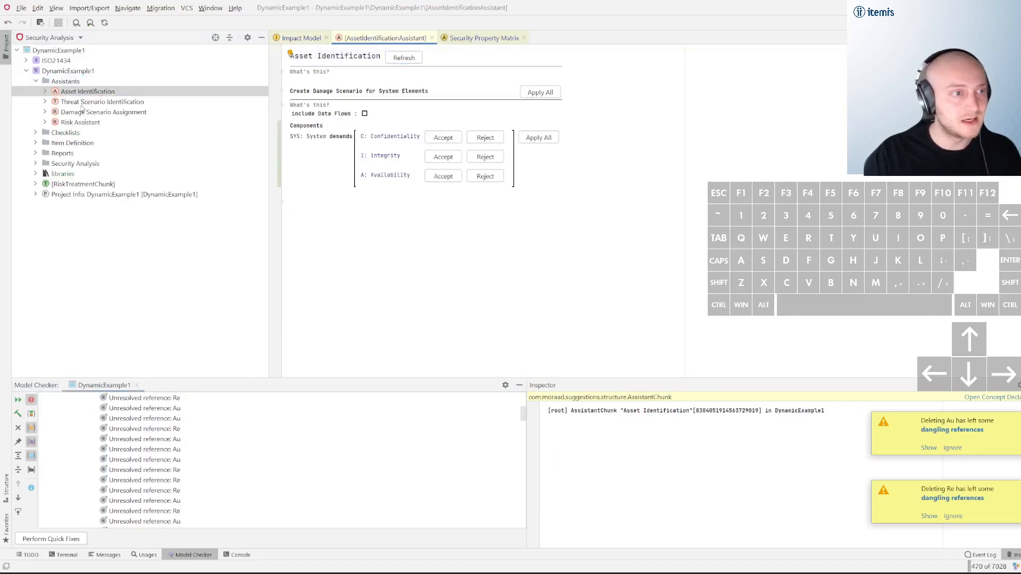
{"action": "double_click", "coordinate": [83, 102]}
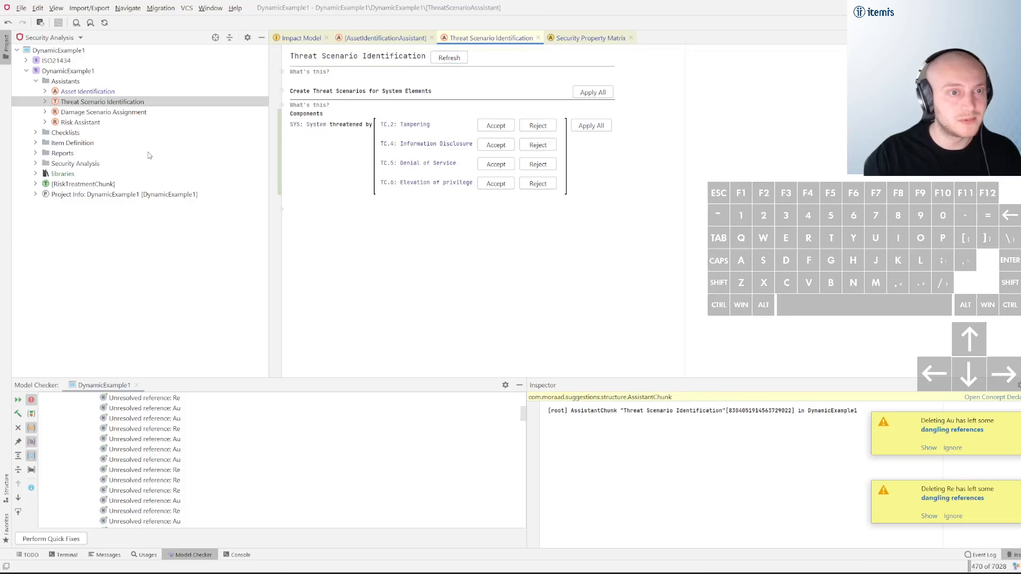
- Check the whole DynamicExample1 project again and expand the errors down to those of the ISO21434 Security Property Matrix
{"action": "right_click", "coordinate": [54, 52]}
{"action": "left_click", "coordinate": [93, 88]}
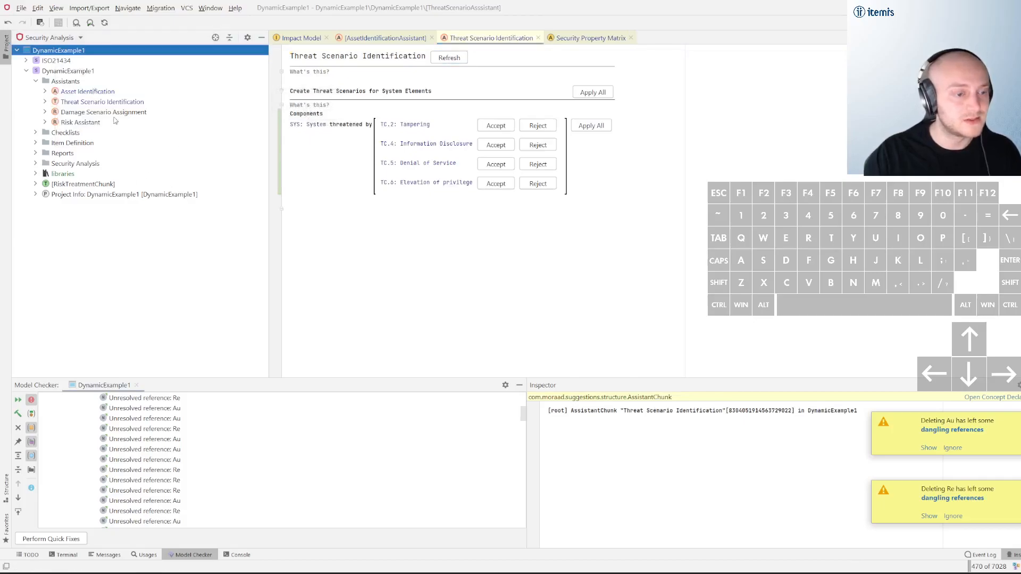
{"action": "left_click", "coordinate": [60, 413]}
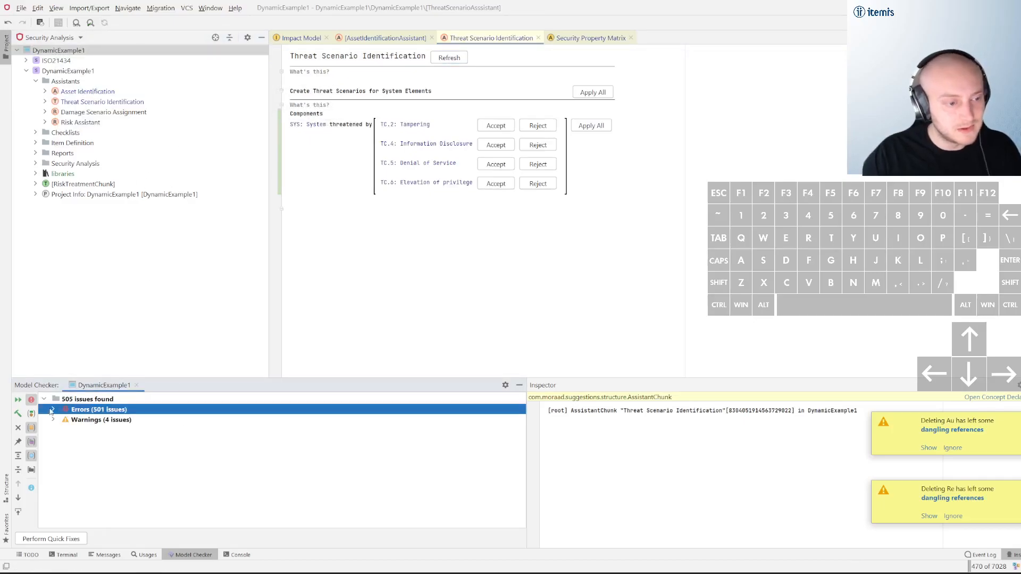
{"action": "left_click", "coordinate": [52, 410]}
{"action": "left_click", "coordinate": [133, 460]}
{"action": "double_click", "coordinate": [139, 431]}
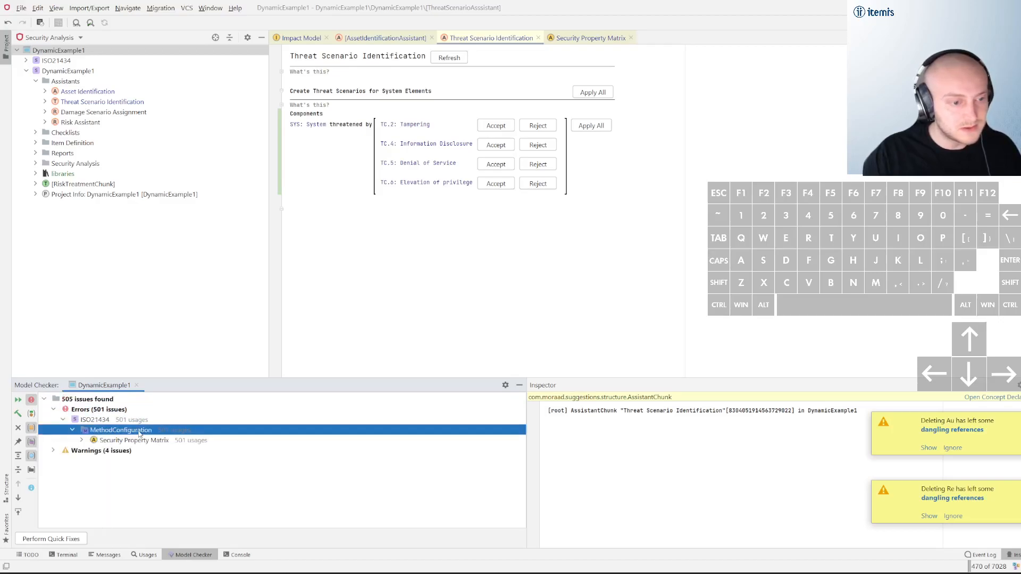
{"action": "left_click", "coordinate": [91, 441]}
{"action": "left_click", "coordinate": [82, 441]}
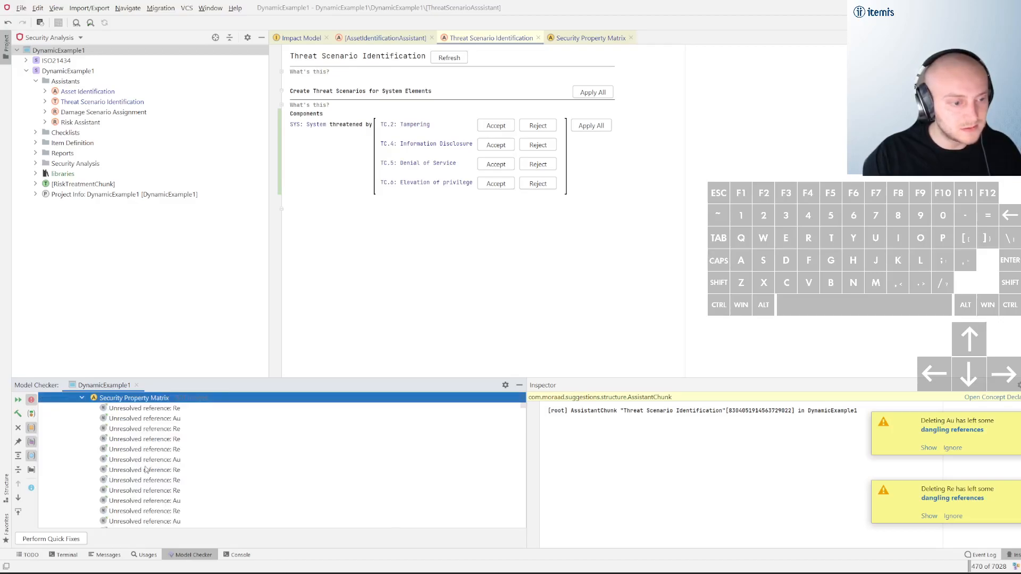
- Open the Security Property Matrix from one of its unresolved reference errors, examine its cells, and hide the Model Checker and Inspector
{"action": "double_click", "coordinate": [133, 459]}
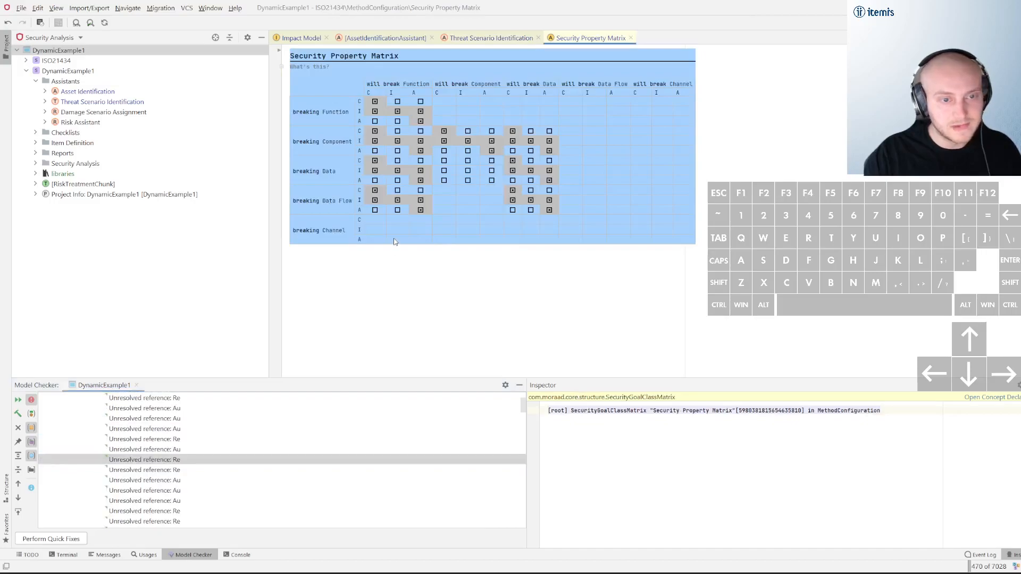
{"action": "left_click", "coordinate": [395, 238]}
{"action": "left_click", "coordinate": [423, 238]}
{"action": "left_click", "coordinate": [424, 222]}
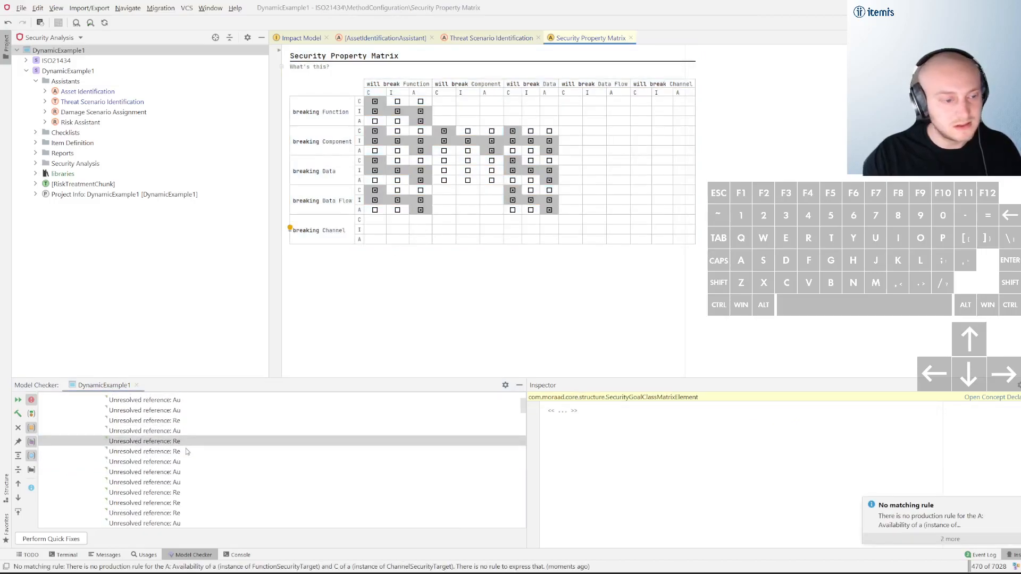
{"action": "scroll", "coordinate": [522, 469], "scroll_direction": "down", "scroll_amount": 10}
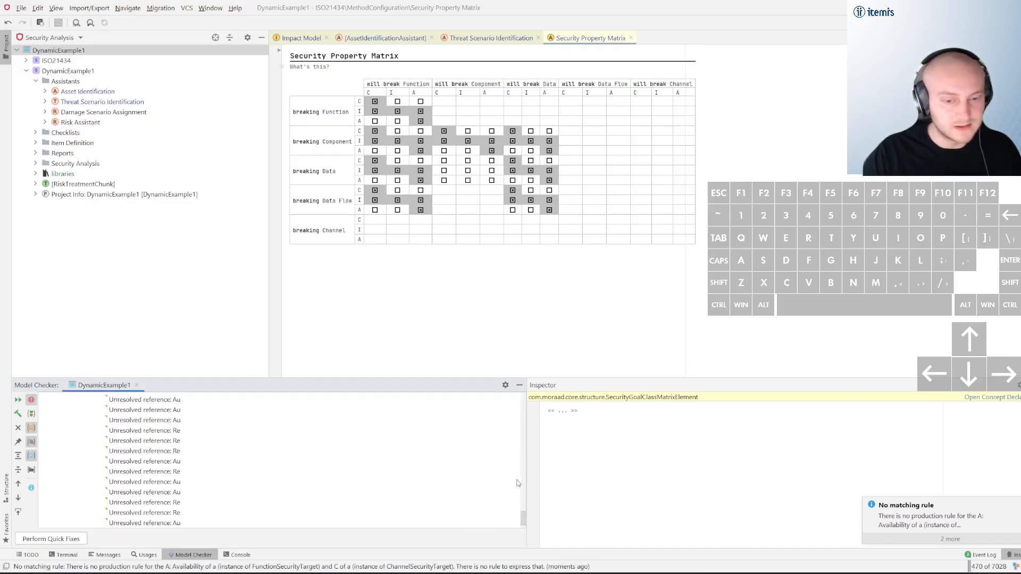
{"action": "left_click", "coordinate": [518, 384]}
{"action": "left_click", "coordinate": [1019, 385]}
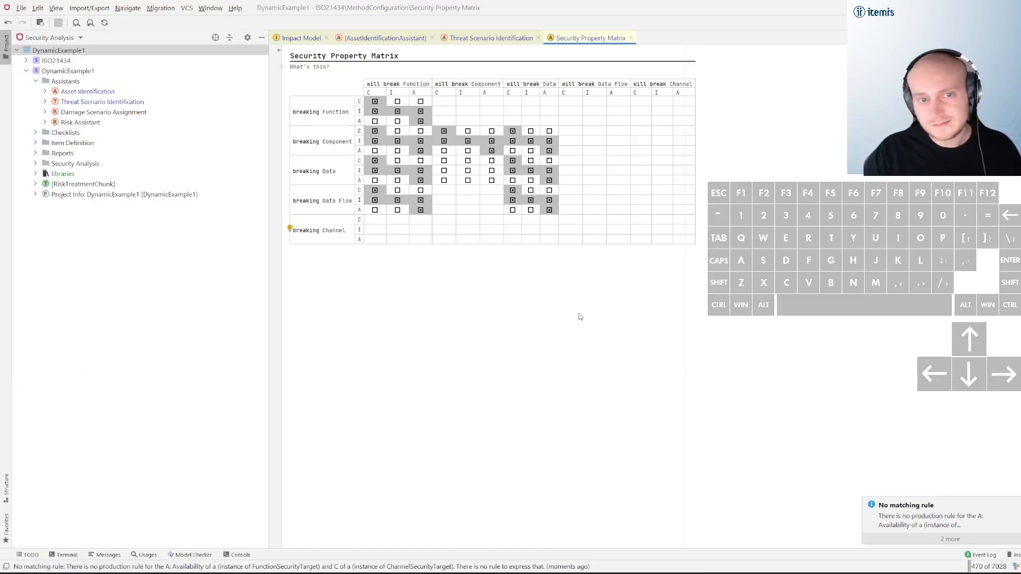
- Force save all changes made in the DynamicExample1 project
{"action": "left_click", "coordinate": [94, 72]}
{"action": "left_click", "coordinate": [20, 8]}
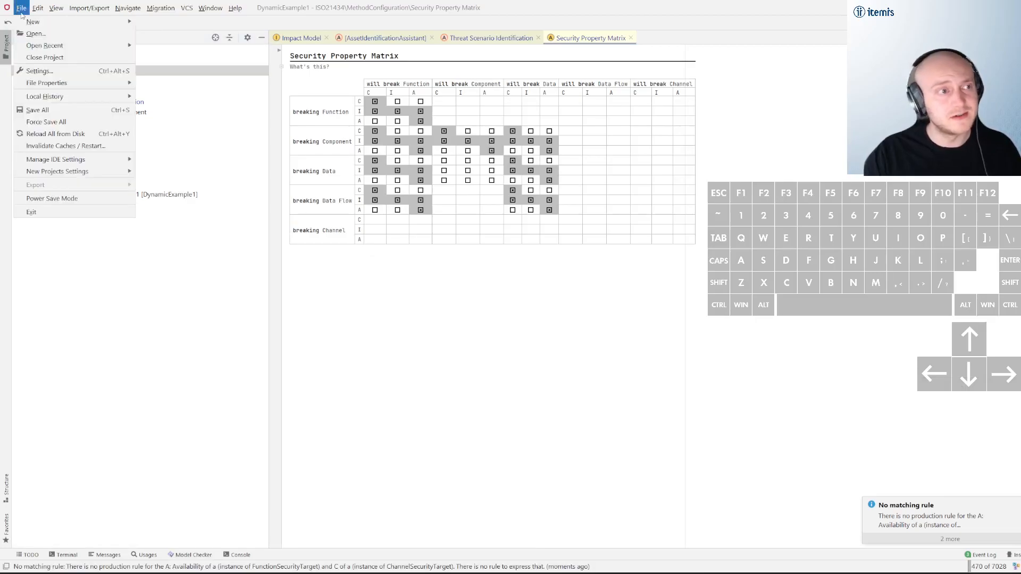
{"action": "left_click", "coordinate": [70, 123]}
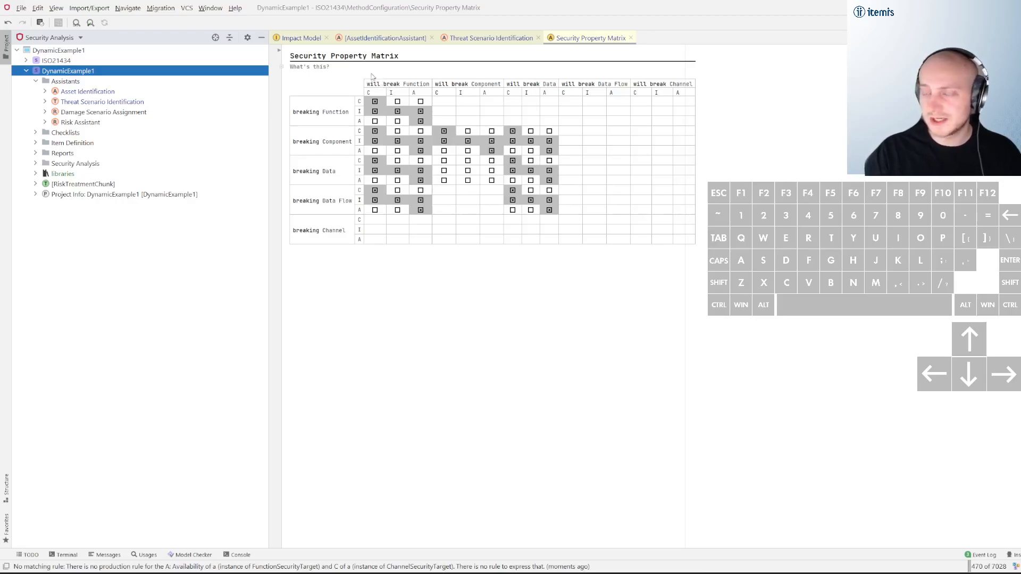
- Reopen the recent project ISOSolution in the current window
{"action": "left_click", "coordinate": [21, 8]}
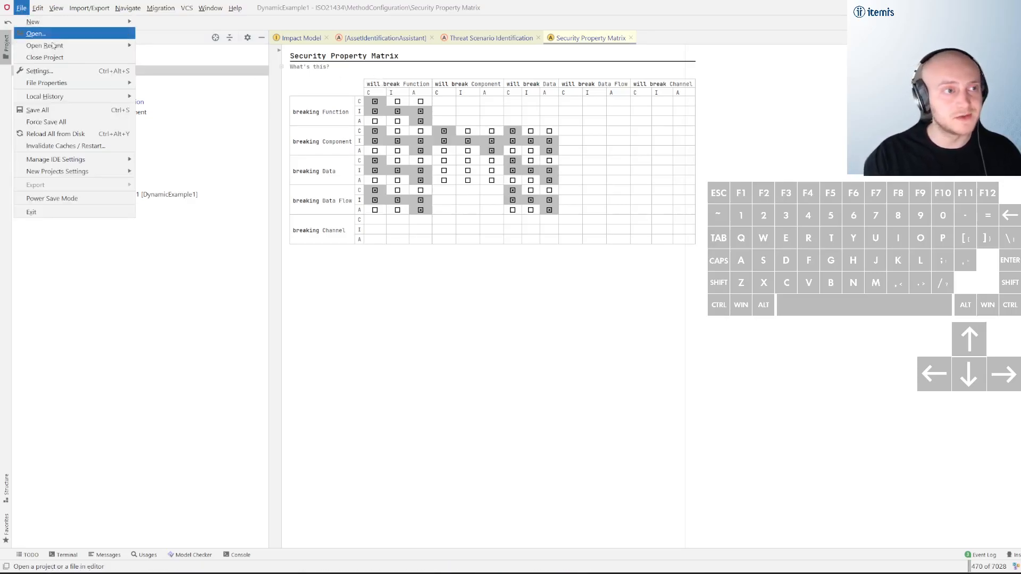
{"action": "mouse_move", "coordinate": [87, 50]}
{"action": "left_click", "coordinate": [160, 46]}
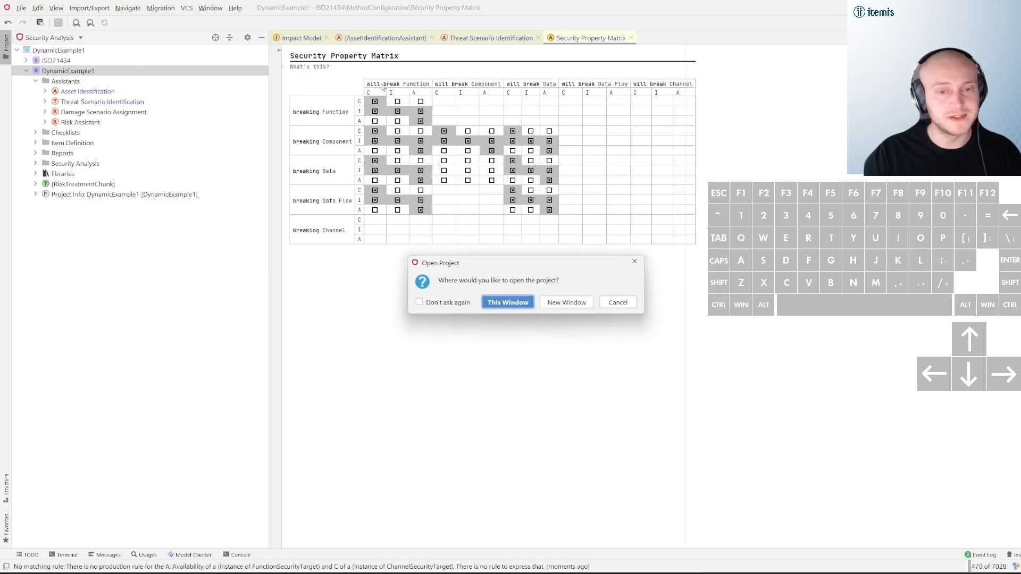
{"action": "left_click", "coordinate": [522, 303]}
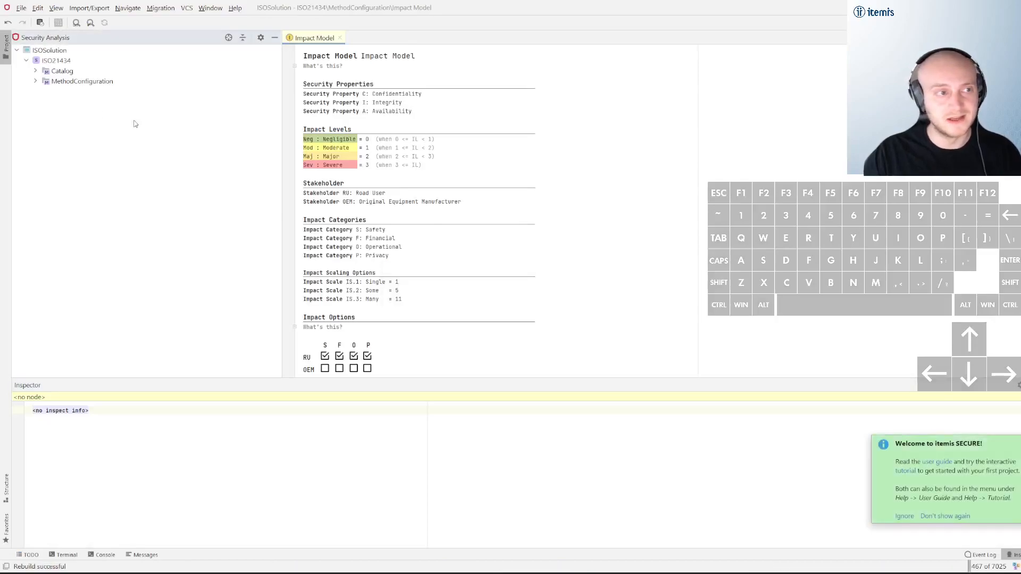
- Reopen the Impact Model from the MethodConfiguration of ISO21434 and examine its security properties
{"action": "left_click", "coordinate": [339, 38]}
{"action": "left_click", "coordinate": [42, 73]}
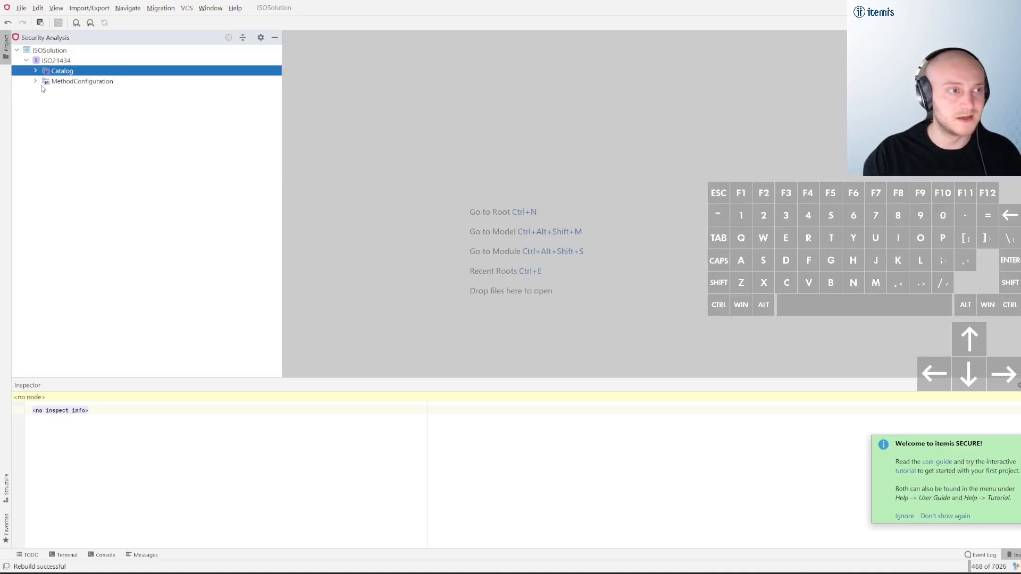
{"action": "left_click", "coordinate": [36, 81]}
{"action": "double_click", "coordinate": [88, 123]}
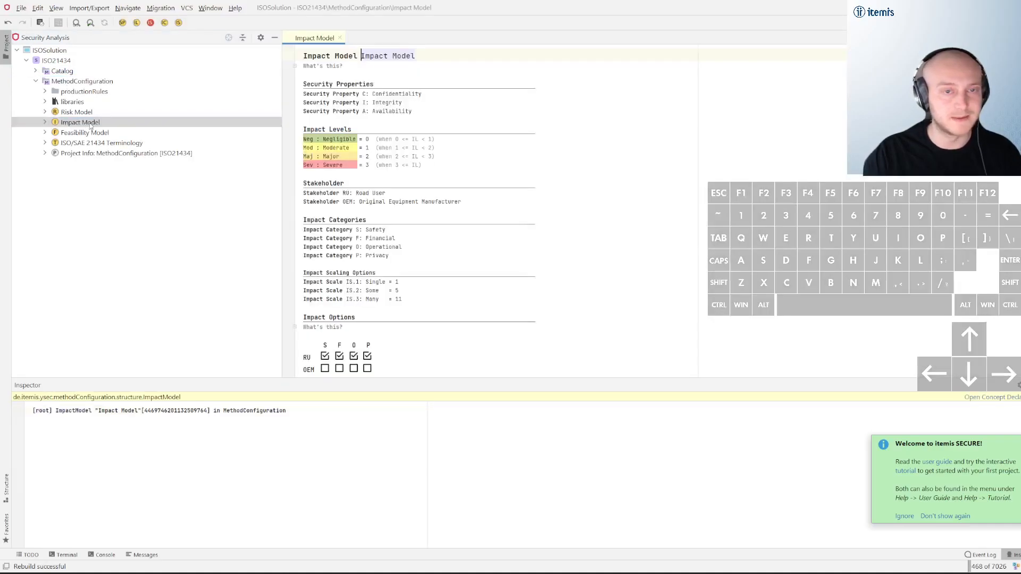
{"action": "left_click", "coordinate": [443, 114]}
{"action": "scroll", "coordinate": [439, 112], "scroll_direction": "down", "scroll_amount": 3}
{"action": "scroll", "coordinate": [438, 110], "scroll_direction": "up", "scroll_amount": 3}
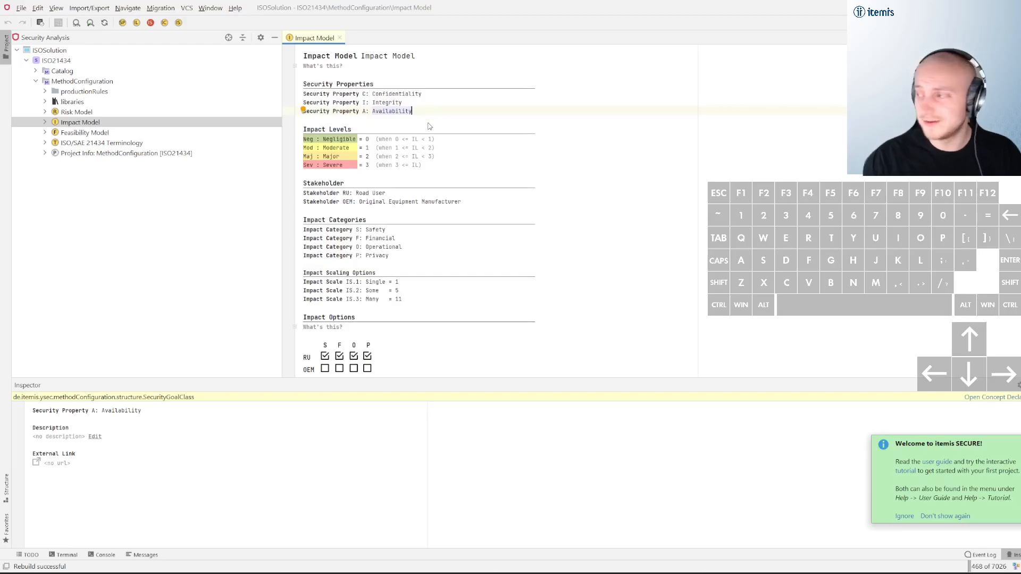